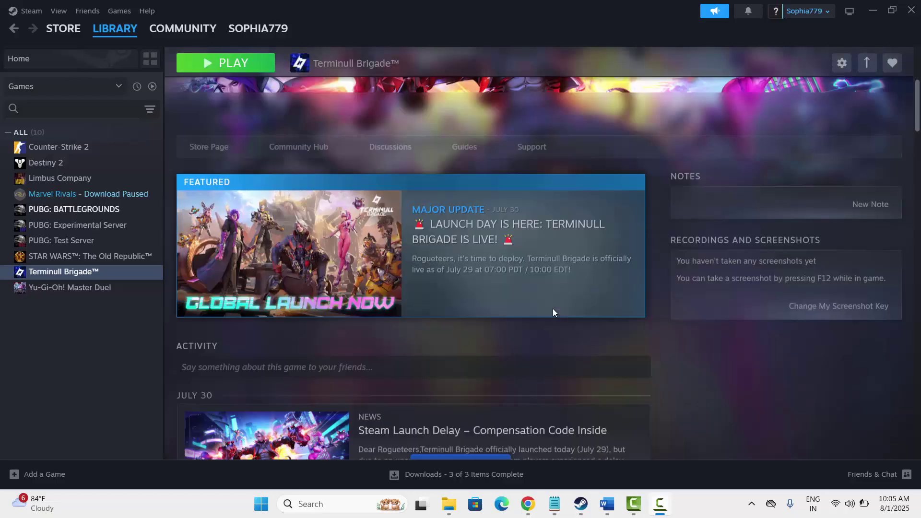
{"action": "scroll", "coordinate": [552, 312], "scroll_direction": "down", "scroll_amount": 5}
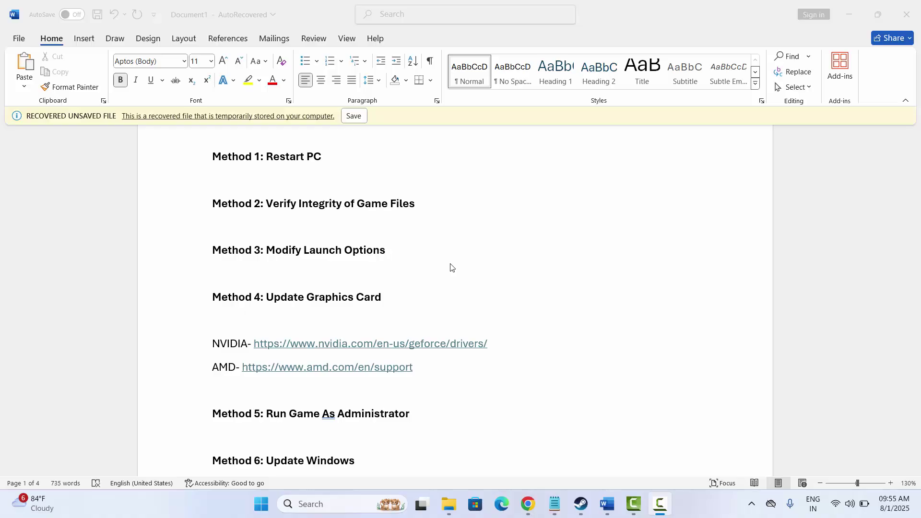
Step: Show the Restart choice in the Windows power options, and dismiss it without restarting the PC
{"action": "left_click", "coordinate": [260, 508]}
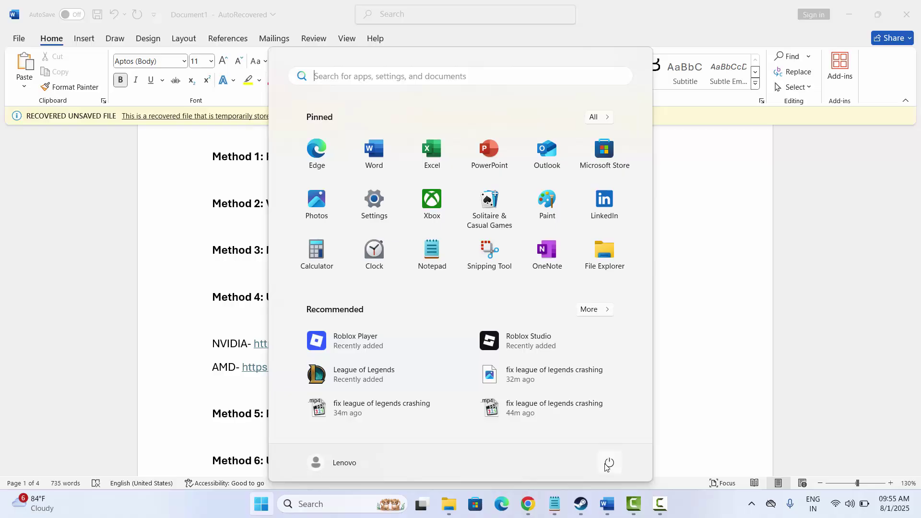
{"action": "left_click", "coordinate": [607, 465]}
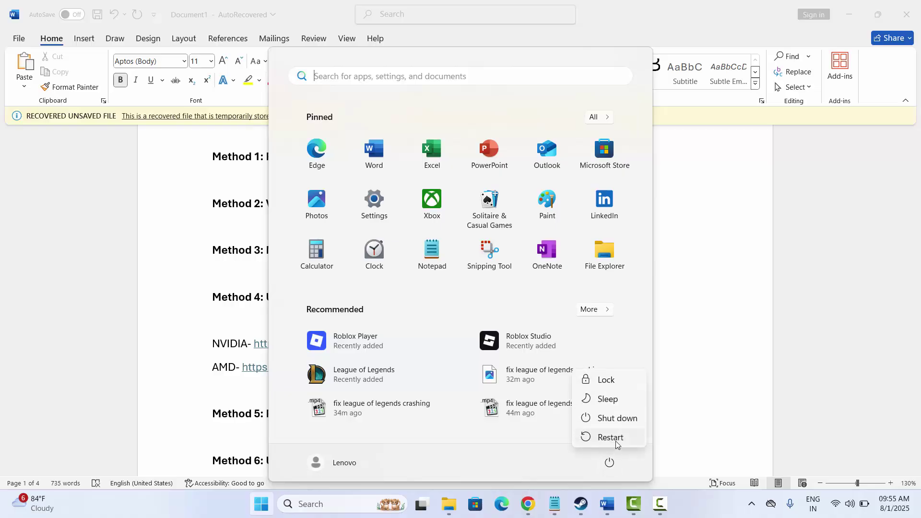
{"action": "left_click", "coordinate": [714, 408]}
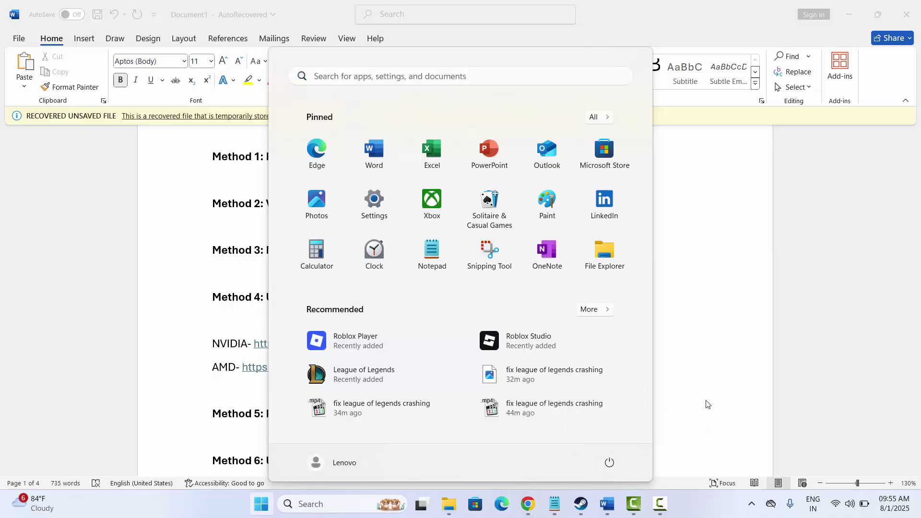
{"action": "left_click", "coordinate": [707, 404]}
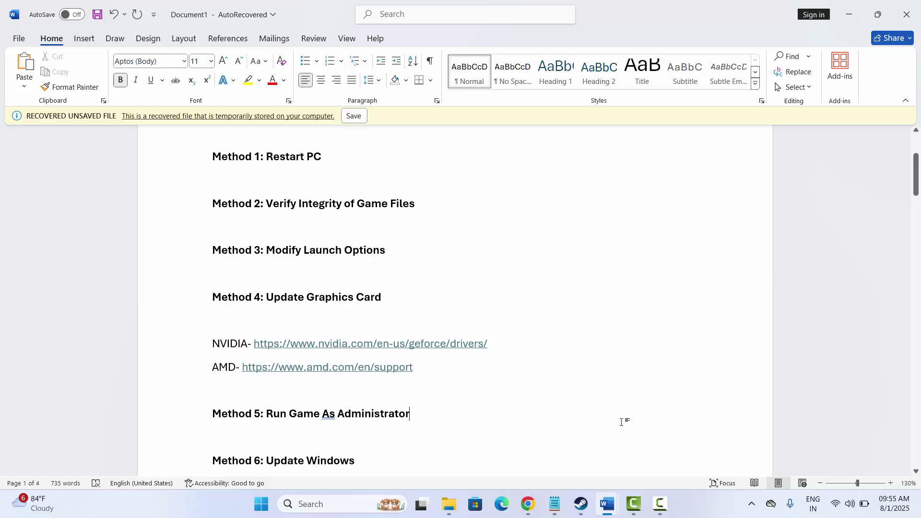
Step: Switch to Steam and view the Installed Files properties of Terminull Brigade, where the game file integrity check is offered
{"action": "left_click", "coordinate": [582, 508]}
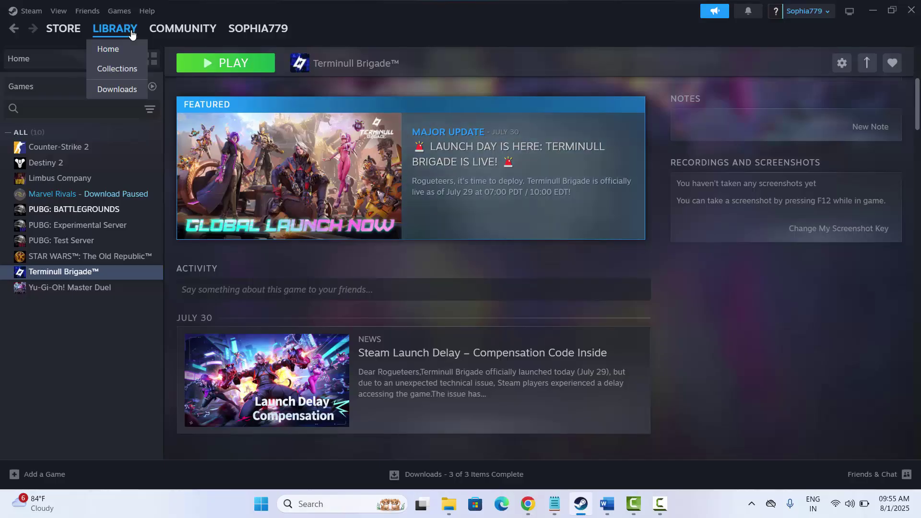
{"action": "right_click", "coordinate": [83, 277]}
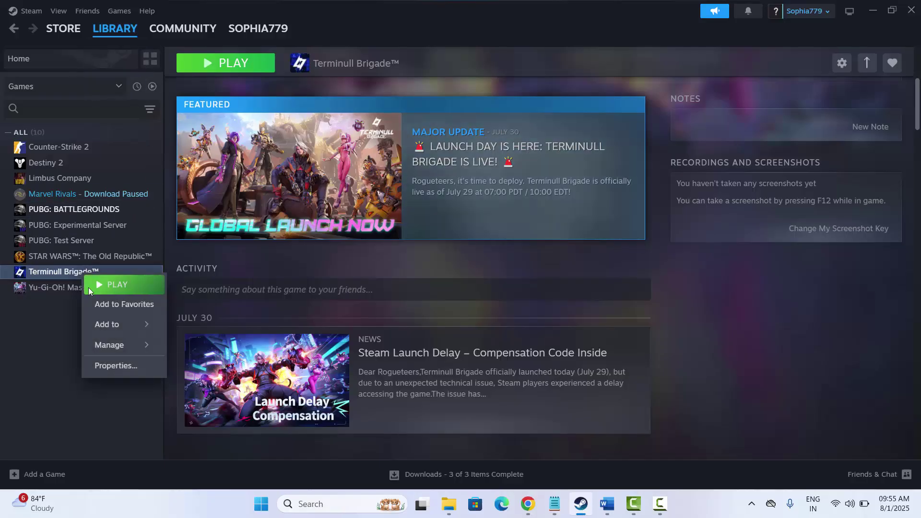
{"action": "left_click", "coordinate": [116, 366]}
{"action": "left_click", "coordinate": [265, 183]}
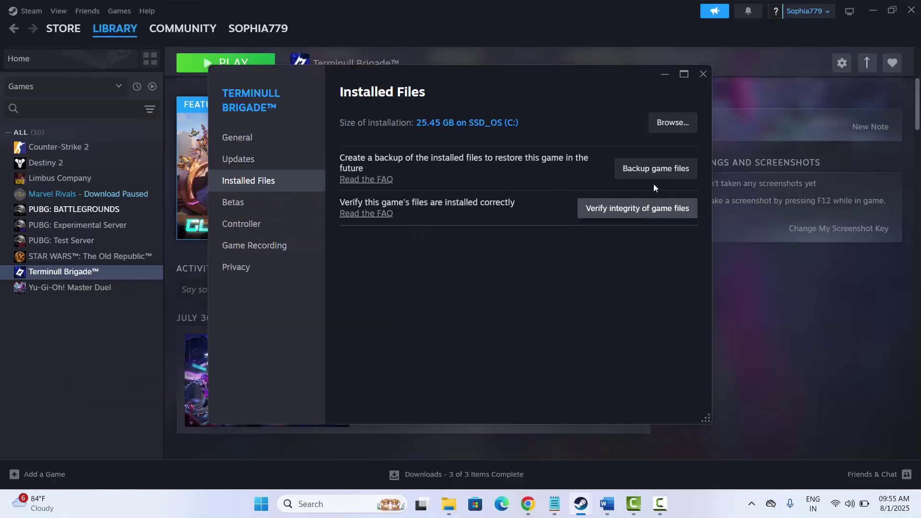
{"action": "left_click", "coordinate": [702, 76]}
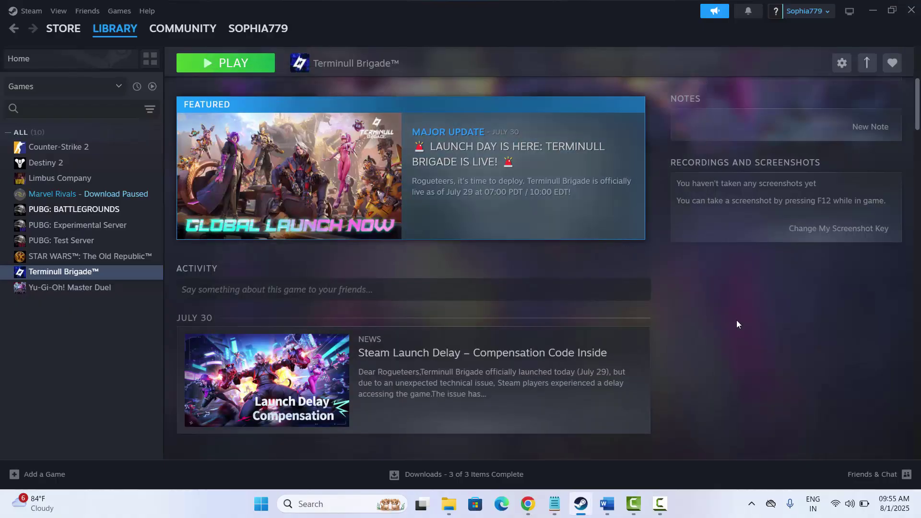
{"action": "scroll", "coordinate": [736, 320], "scroll_direction": "up", "scroll_amount": 5}
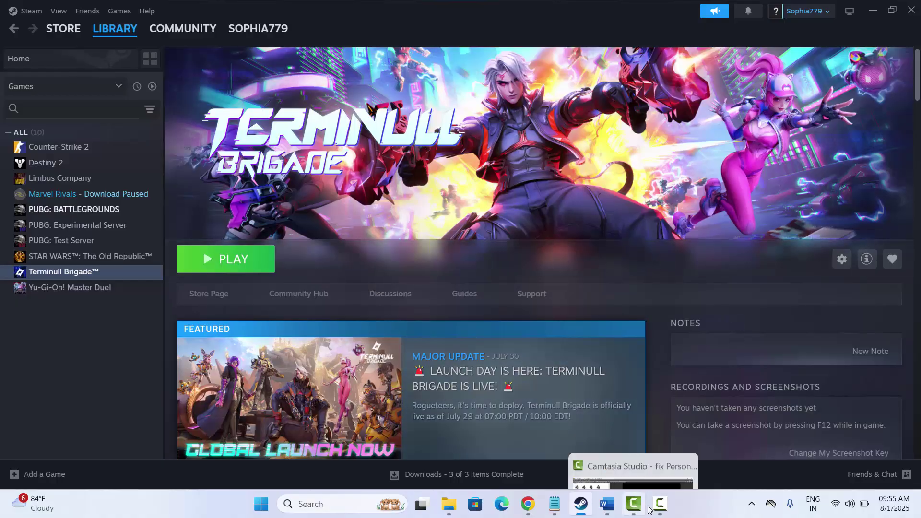
{"action": "left_click", "coordinate": [582, 510]}
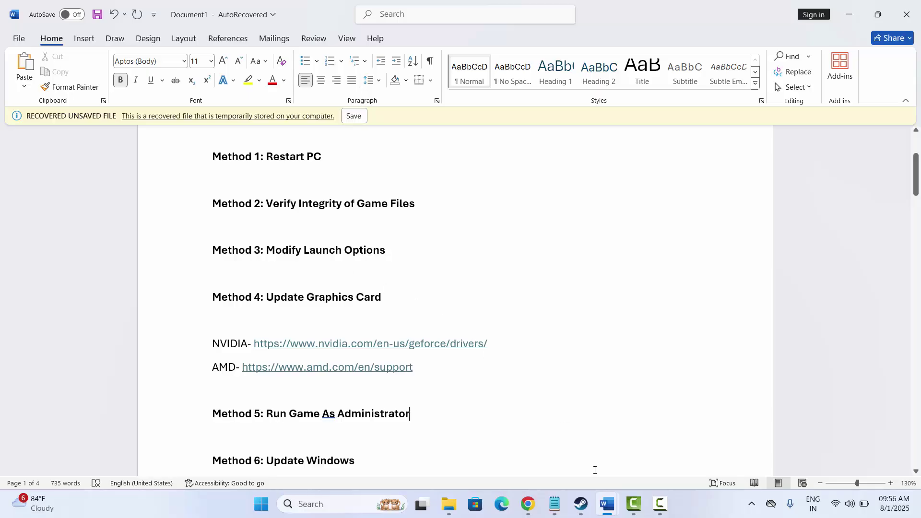
Step: Set the Steam launch options of Terminull Brigade to -dx12 and return to the methods document in Word
{"action": "left_click", "coordinate": [582, 504]}
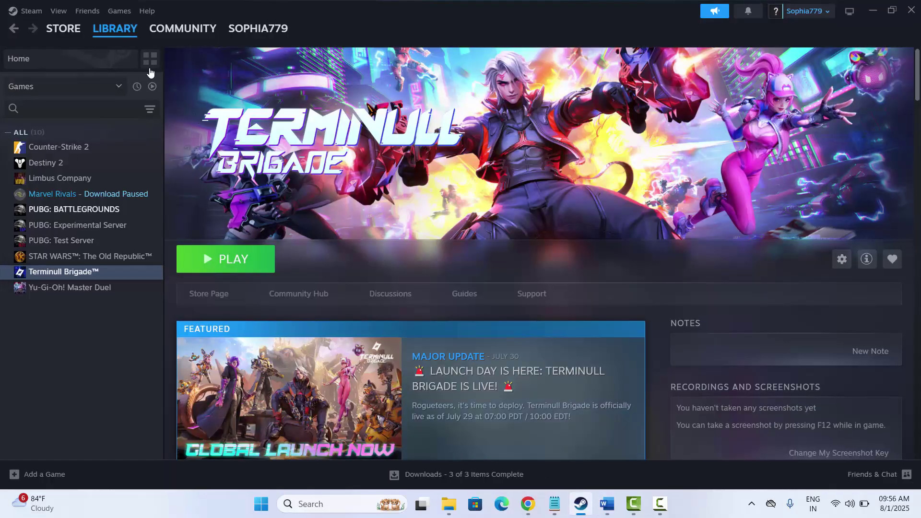
{"action": "right_click", "coordinate": [76, 274]}
{"action": "left_click", "coordinate": [105, 366]}
{"action": "left_click", "coordinate": [363, 246]}
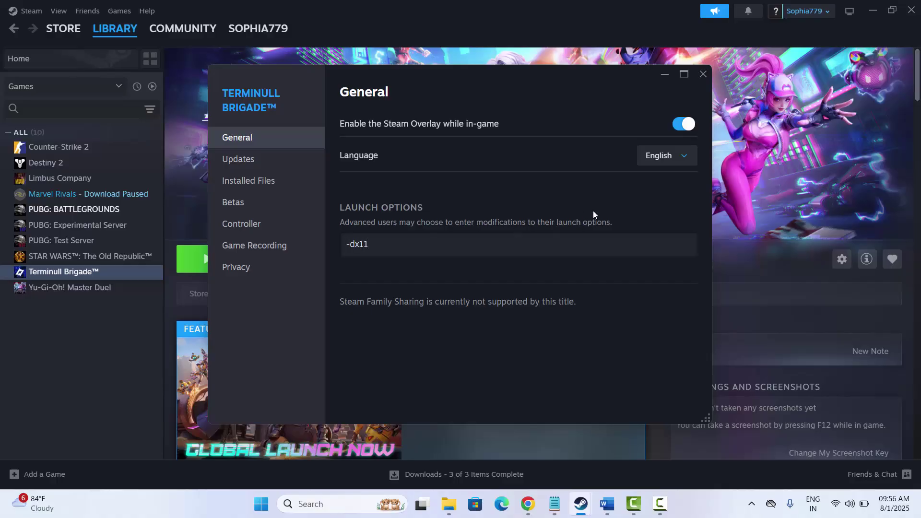
{"action": "key", "text": "BackSpace"}
{"action": "type", "text": "2"}
{"action": "left_click", "coordinate": [703, 74]}
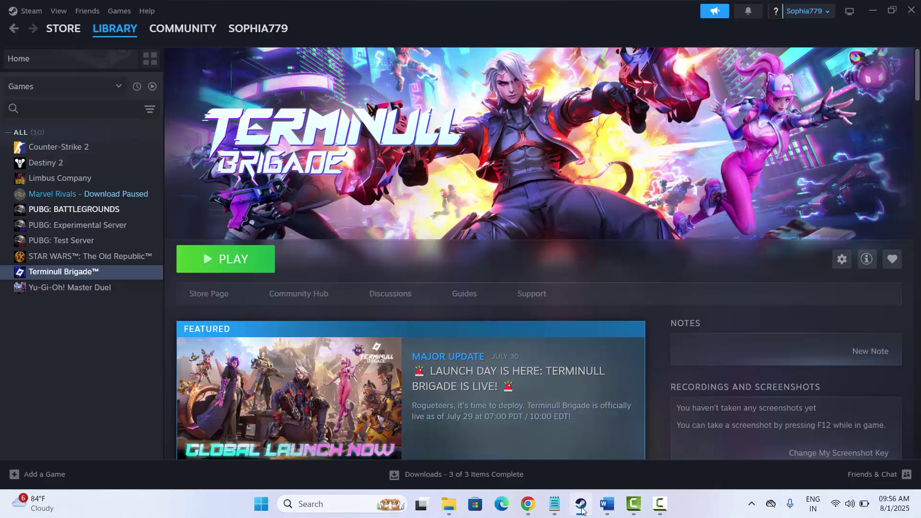
{"action": "left_click", "coordinate": [607, 504]}
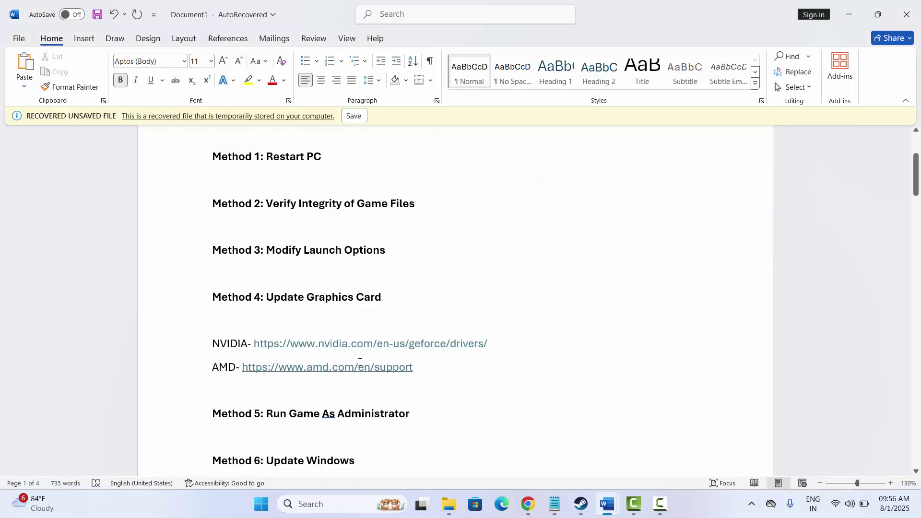
Step: View the driver update choices for the Intel(R) UHD Graphics adapter in Device Manager, and cancel without updating
{"action": "left_click", "coordinate": [318, 505]}
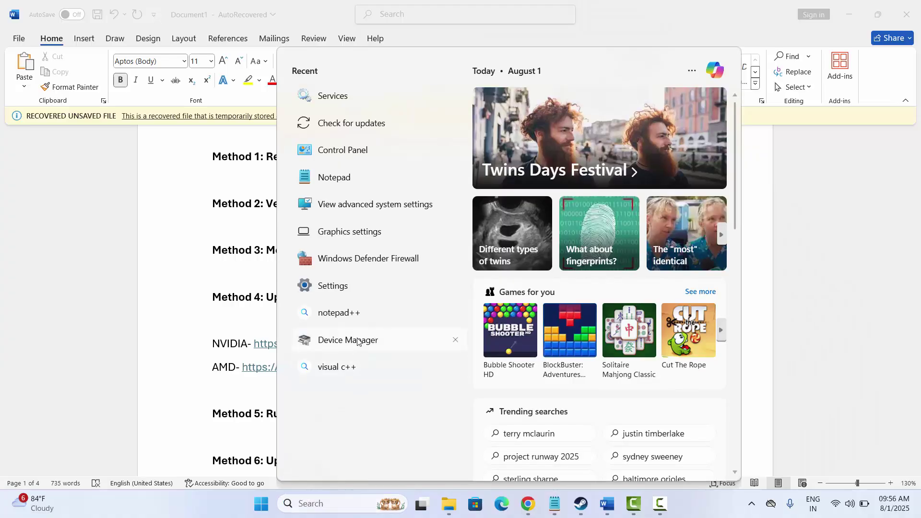
{"action": "left_click", "coordinate": [358, 341]}
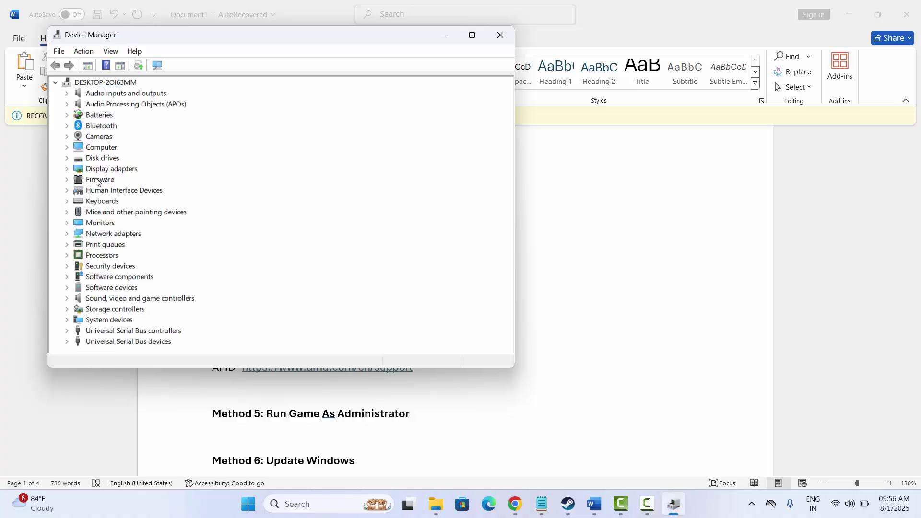
{"action": "left_click", "coordinate": [66, 169]}
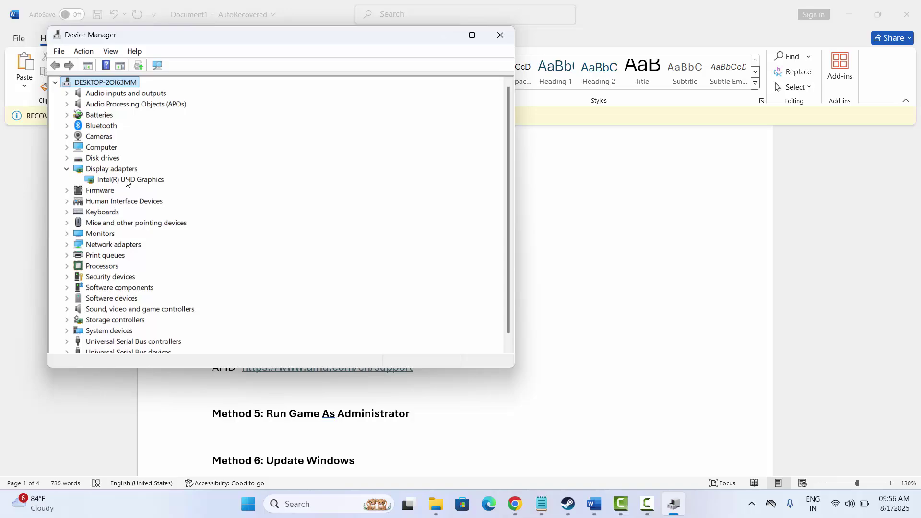
{"action": "right_click", "coordinate": [126, 179]}
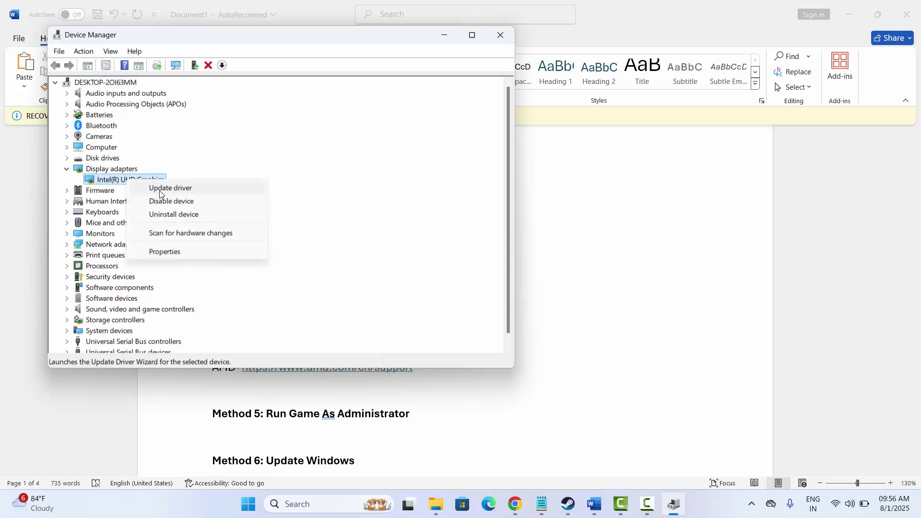
{"action": "left_click", "coordinate": [160, 190]}
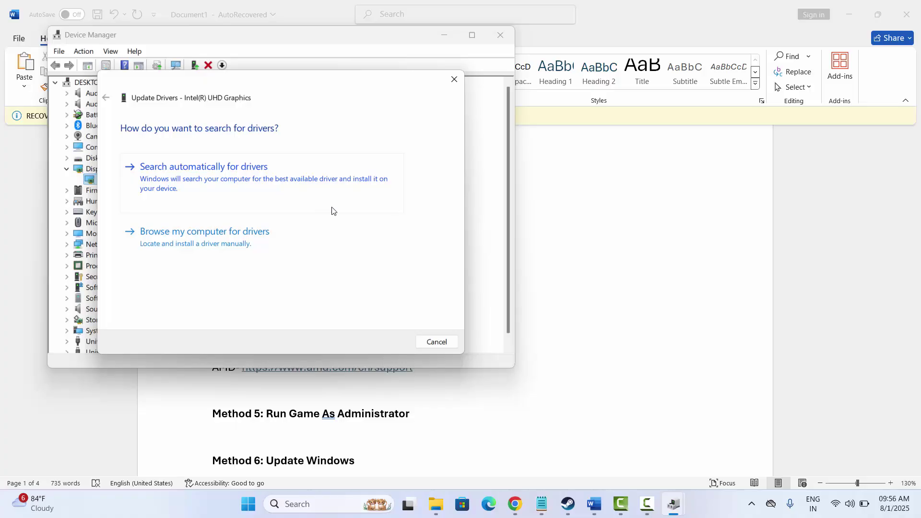
{"action": "left_click", "coordinate": [437, 342]}
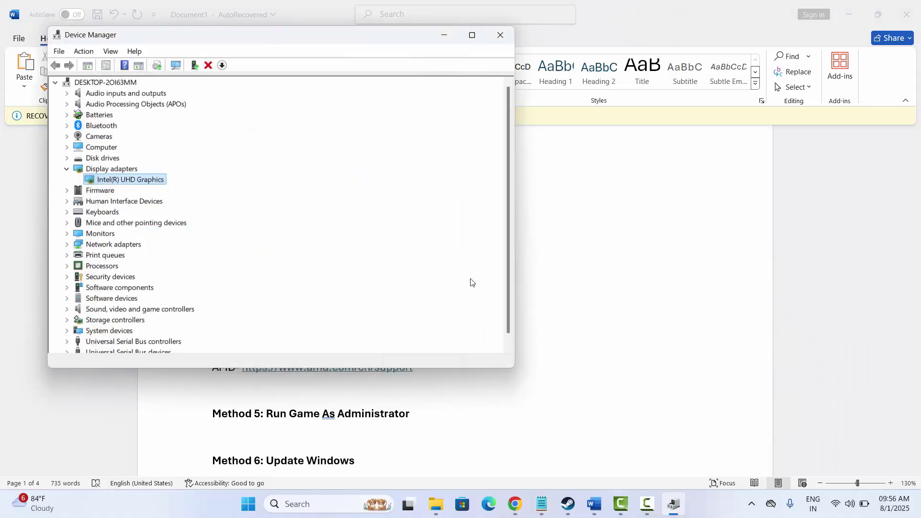
{"action": "left_click", "coordinate": [500, 34]}
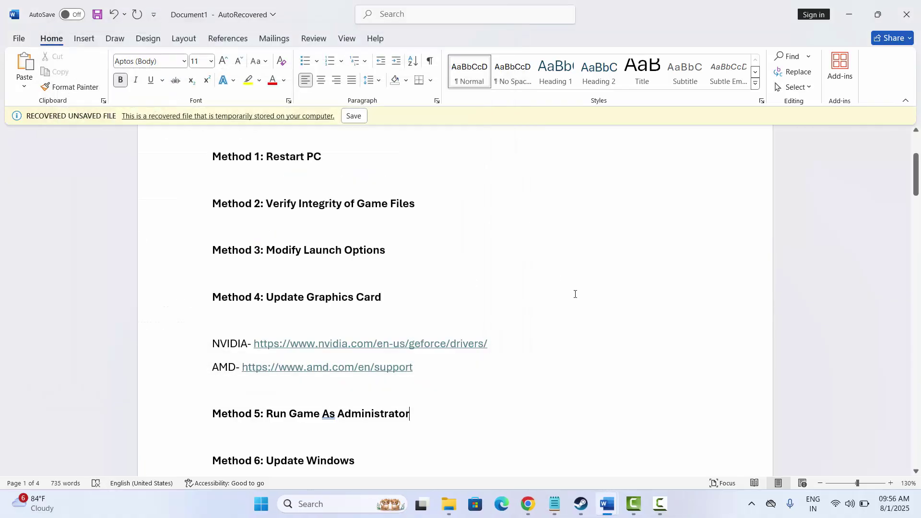
Step: Browse to Terminull Brigade's installed files from its Steam properties and open the Rogueteers folder
{"action": "scroll", "coordinate": [417, 298], "scroll_direction": "down", "scroll_amount": 5}
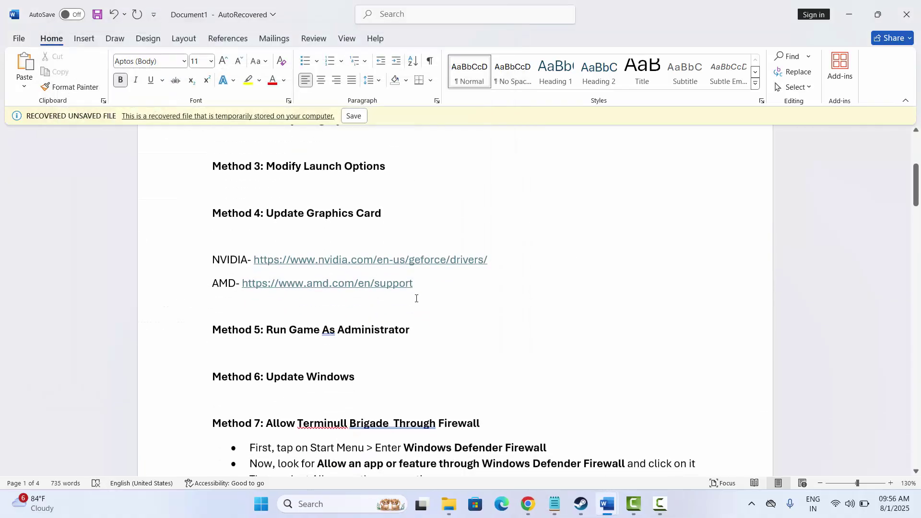
{"action": "scroll", "coordinate": [416, 299], "scroll_direction": "down", "scroll_amount": 1}
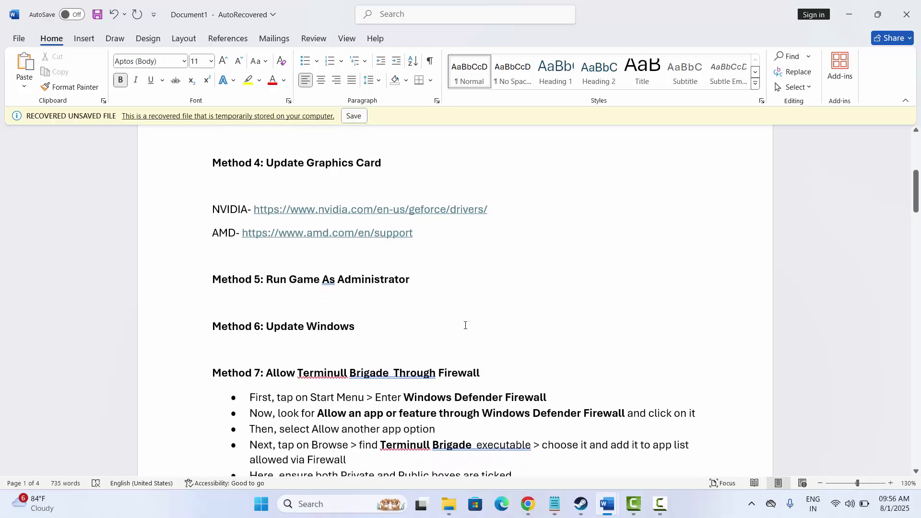
{"action": "left_click", "coordinate": [581, 504]}
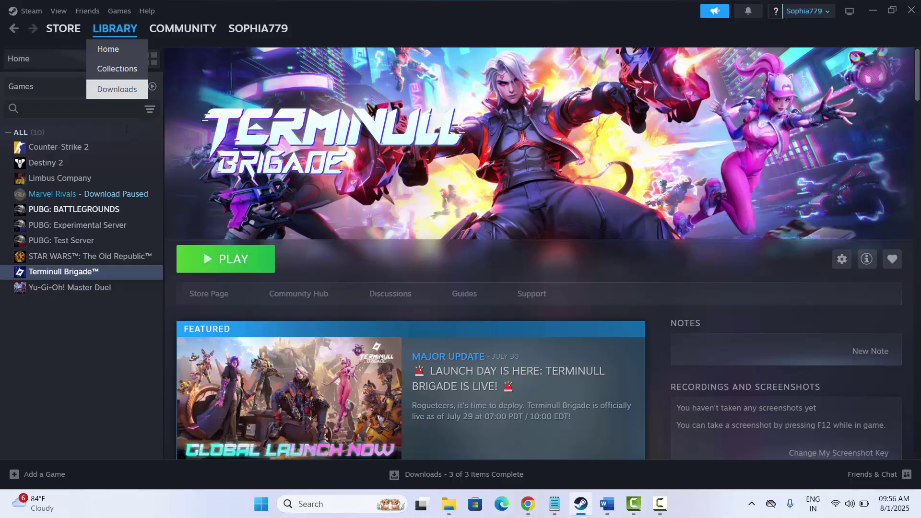
{"action": "right_click", "coordinate": [81, 277]}
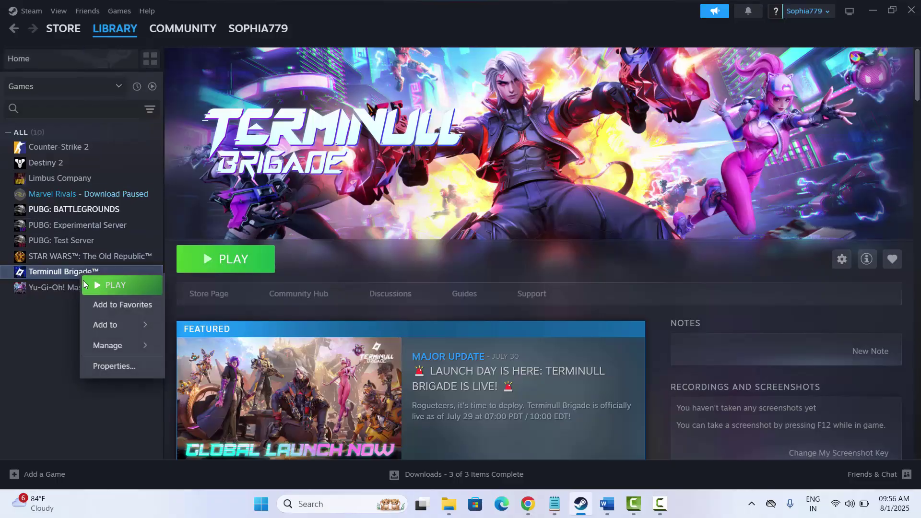
{"action": "left_click", "coordinate": [114, 367]}
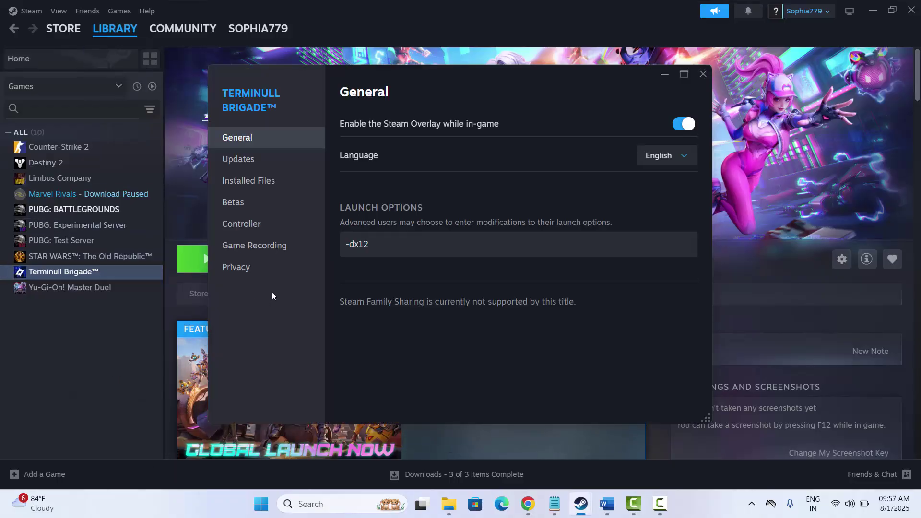
{"action": "left_click", "coordinate": [269, 187]}
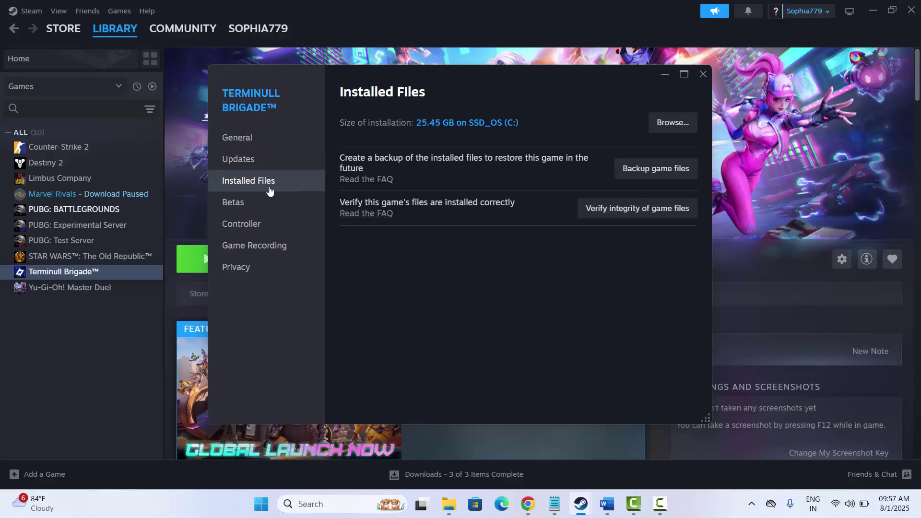
{"action": "left_click", "coordinate": [667, 126]}
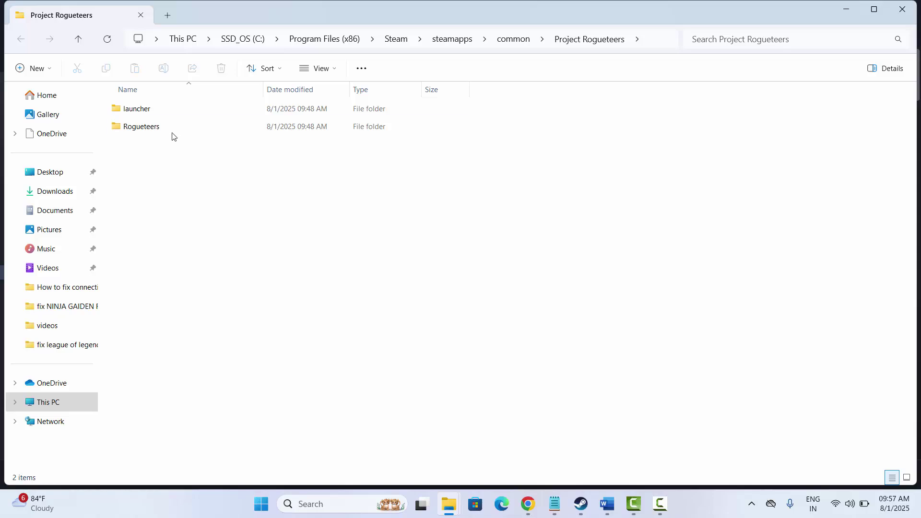
{"action": "double_click", "coordinate": [150, 126]}
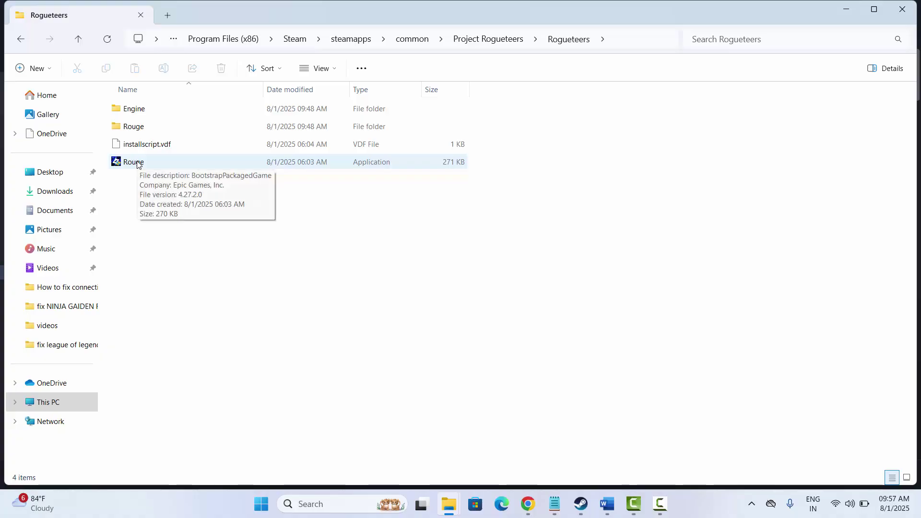
Step: Try Windows 8 compatibility mode, disabled fullscreen optimizations and running as administrator for the Rouge application, and close its properties without applying
{"action": "left_click", "coordinate": [137, 164]}
{"action": "right_click", "coordinate": [137, 164]}
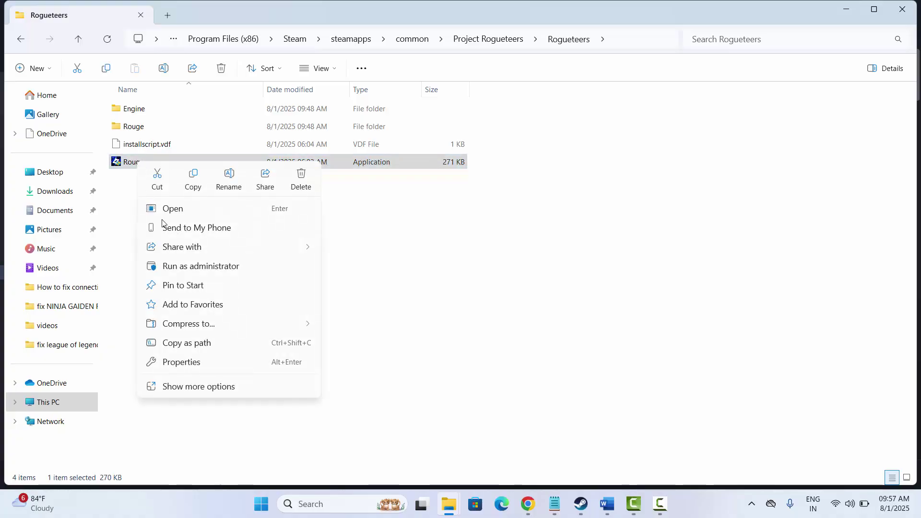
{"action": "left_click", "coordinate": [200, 365]}
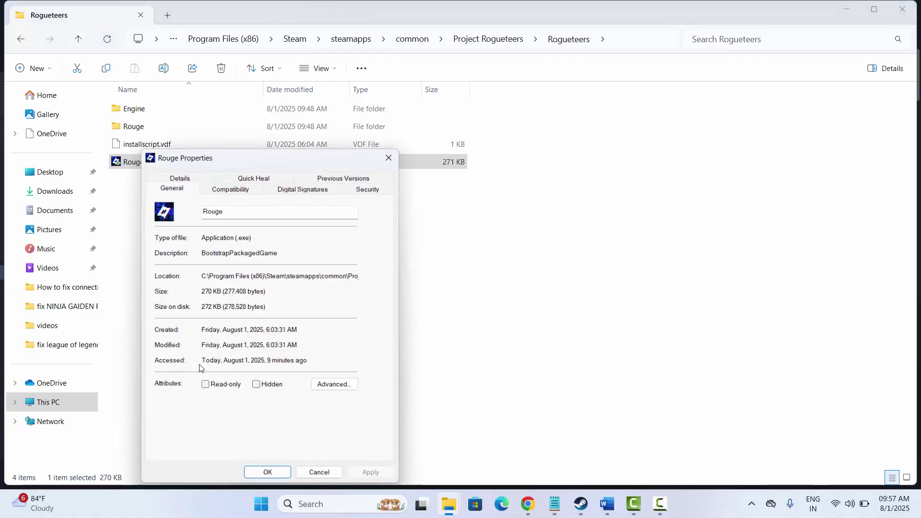
{"action": "left_click", "coordinate": [234, 194]}
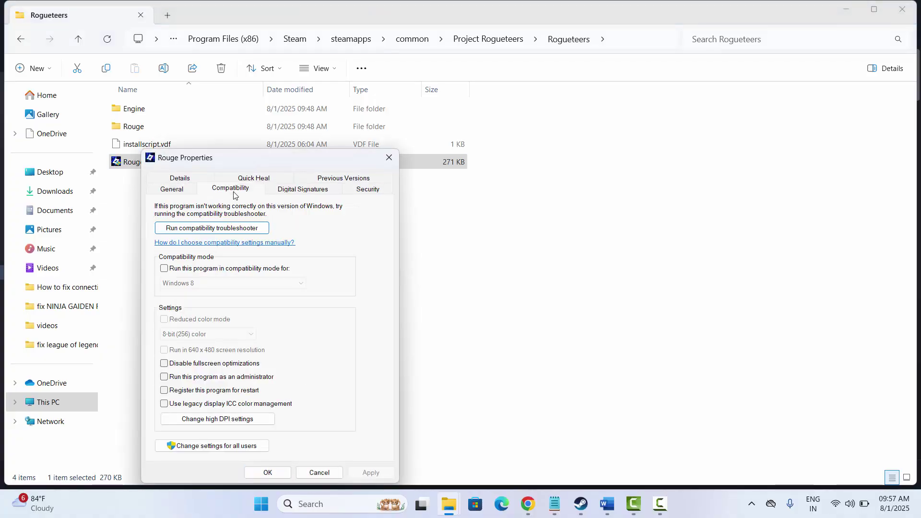
{"action": "left_click", "coordinate": [166, 378]}
{"action": "left_click", "coordinate": [165, 269]}
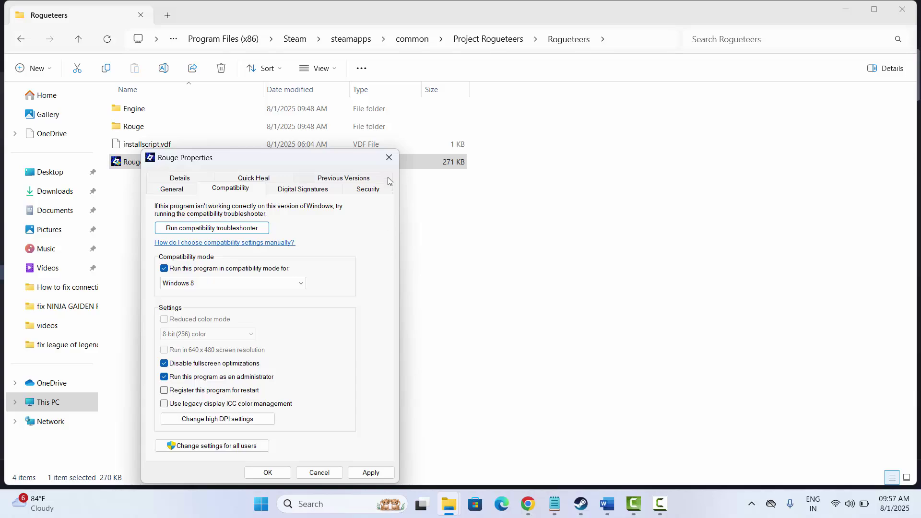
{"action": "left_click", "coordinate": [389, 158]}
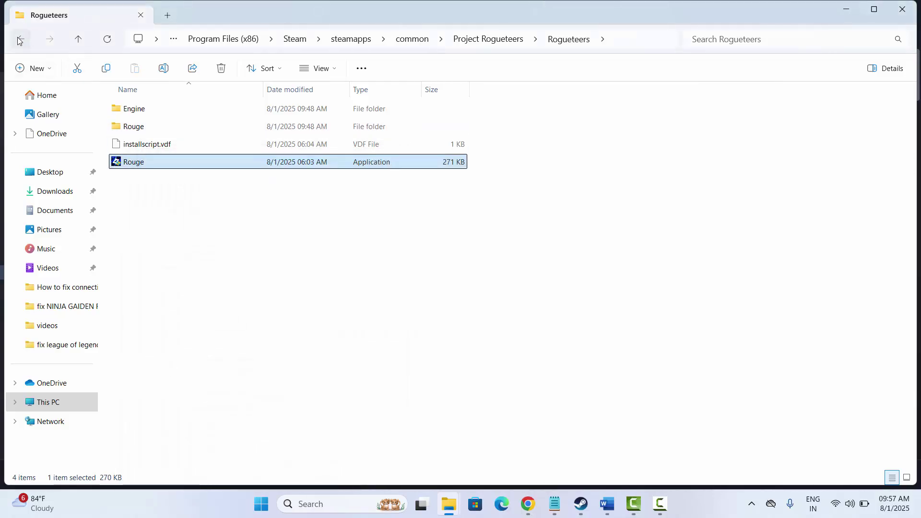
Step: Open the launcher folder inside Project Rogueteers and show the properties of the rs_launcher application
{"action": "key", "text": "alt+Up"}
{"action": "double_click", "coordinate": [142, 110]}
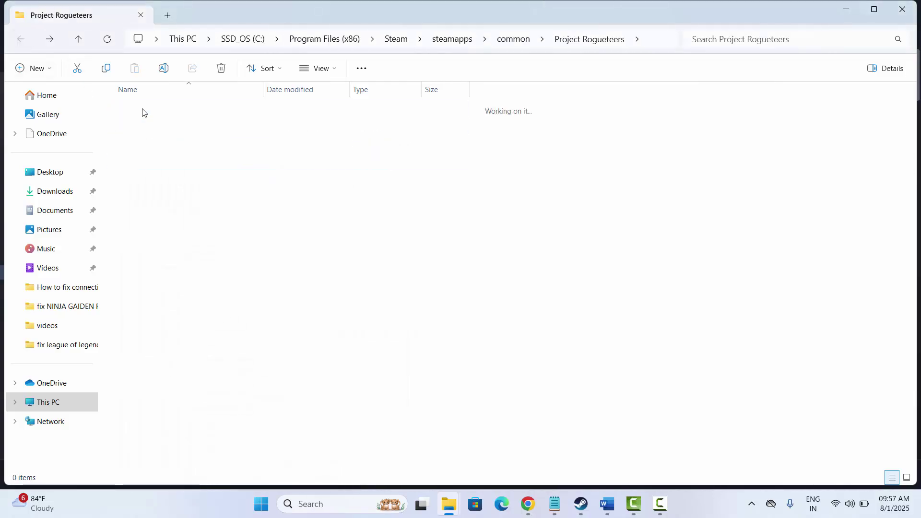
{"action": "right_click", "coordinate": [142, 110]}
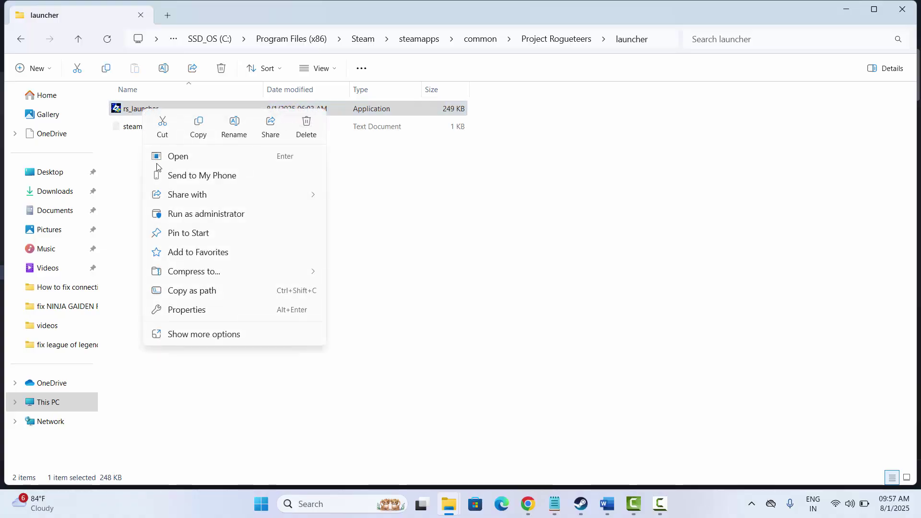
{"action": "left_click", "coordinate": [196, 310]}
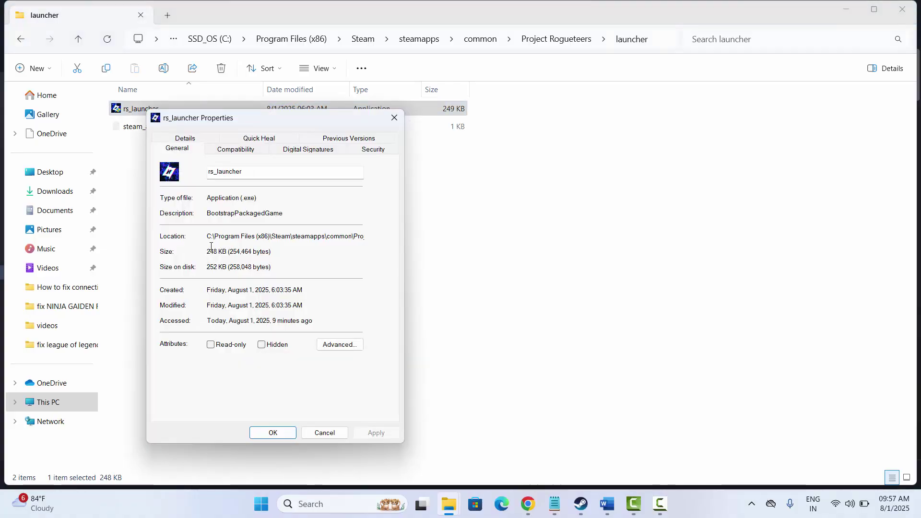
Step: Try Windows 8 compatibility mode, disabled fullscreen optimizations and running as administrator for rs_launcher, and close its properties without applying
{"action": "left_click", "coordinate": [227, 152]}
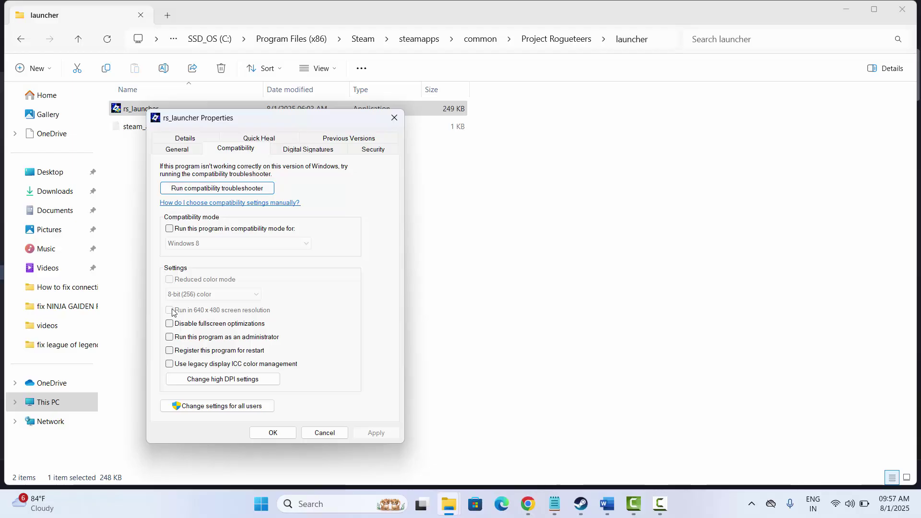
{"action": "left_click", "coordinate": [170, 338]}
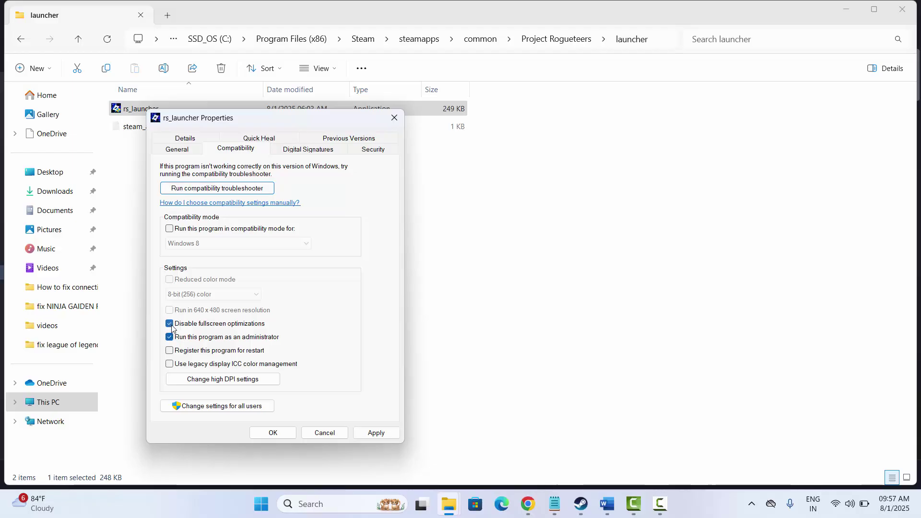
{"action": "left_click", "coordinate": [169, 229]}
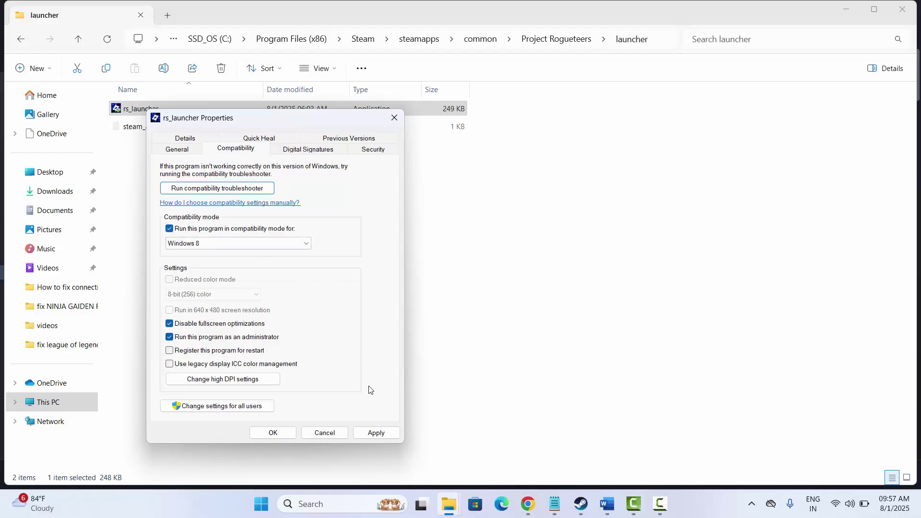
{"action": "left_click", "coordinate": [394, 118]}
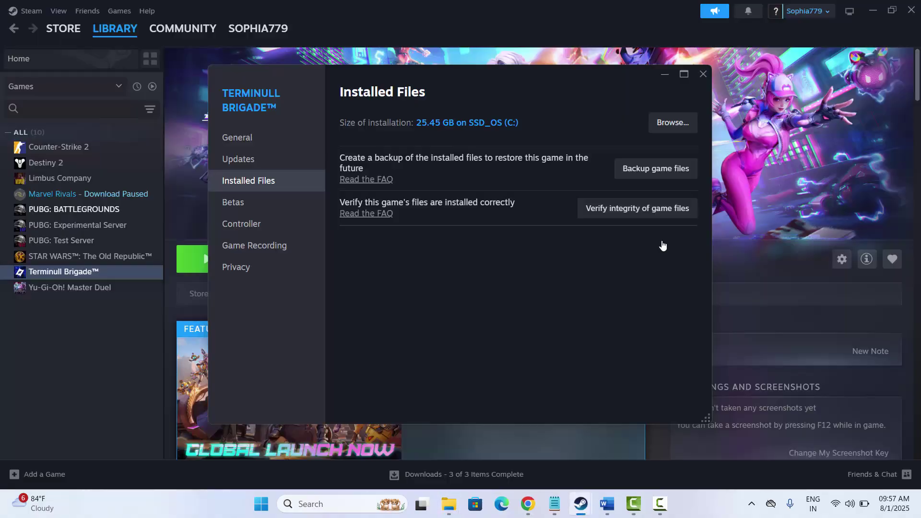
Step: Close Terminull Brigade's Steam properties and switch back to the methods document in Word
{"action": "key", "text": "alt+Tab"}
{"action": "left_click", "coordinate": [703, 75]}
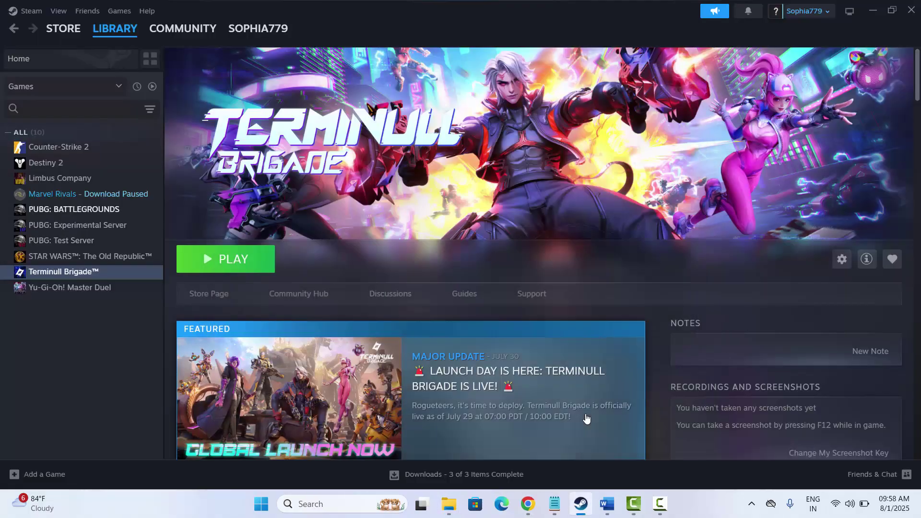
{"action": "left_click", "coordinate": [583, 511]}
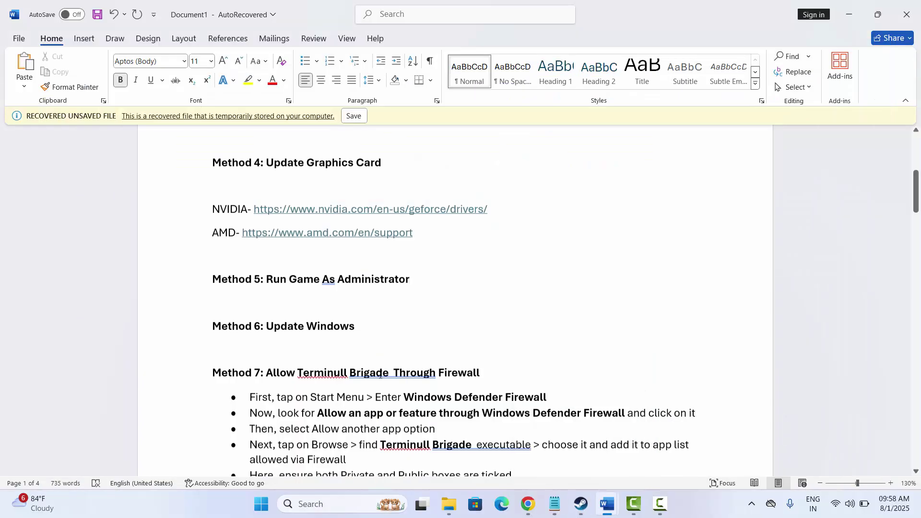
Step: Find the Windows update method in the document, view the Windows Update page in Settings, and close Settings
{"action": "scroll", "coordinate": [331, 432], "scroll_direction": "down", "scroll_amount": 1}
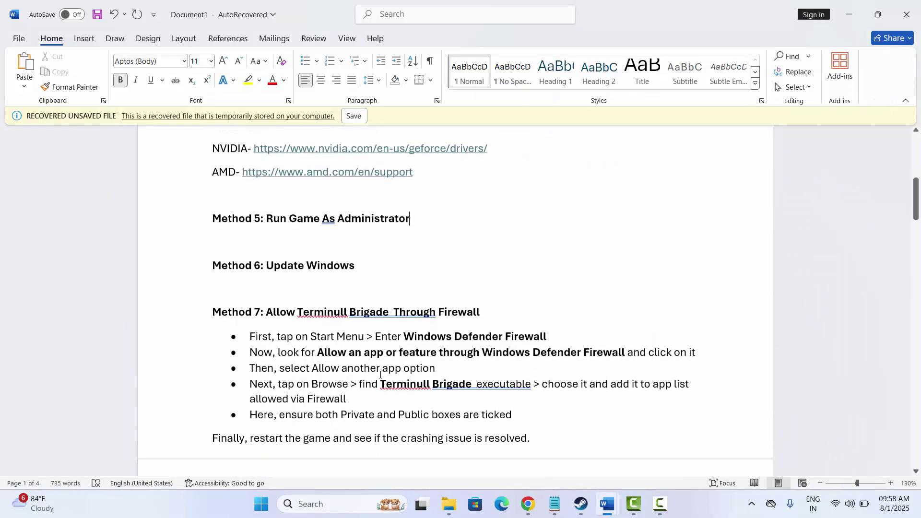
{"action": "left_click", "coordinate": [315, 505]}
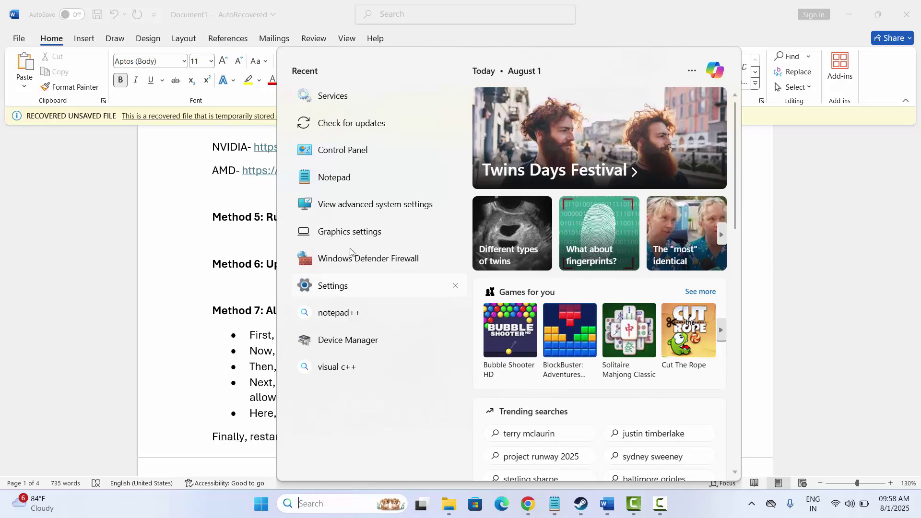
{"action": "left_click", "coordinate": [352, 125]}
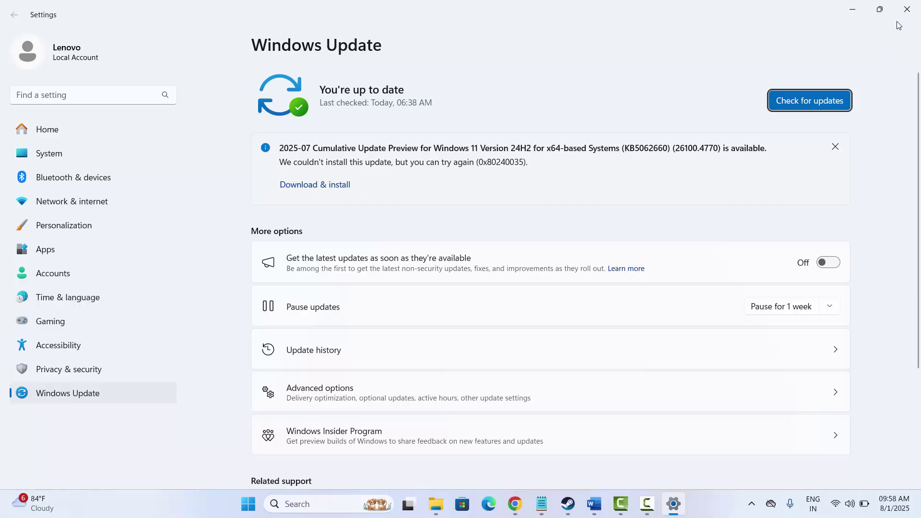
{"action": "left_click", "coordinate": [906, 10]}
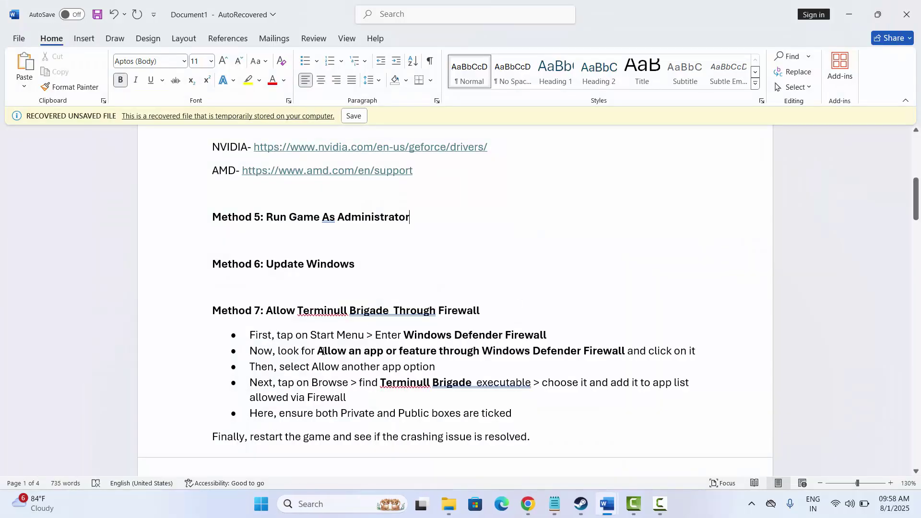
Step: Open the list of apps allowed through Windows Defender Firewall and unlock its settings for changes
{"action": "scroll", "coordinate": [323, 352], "scroll_direction": "down", "scroll_amount": 3}
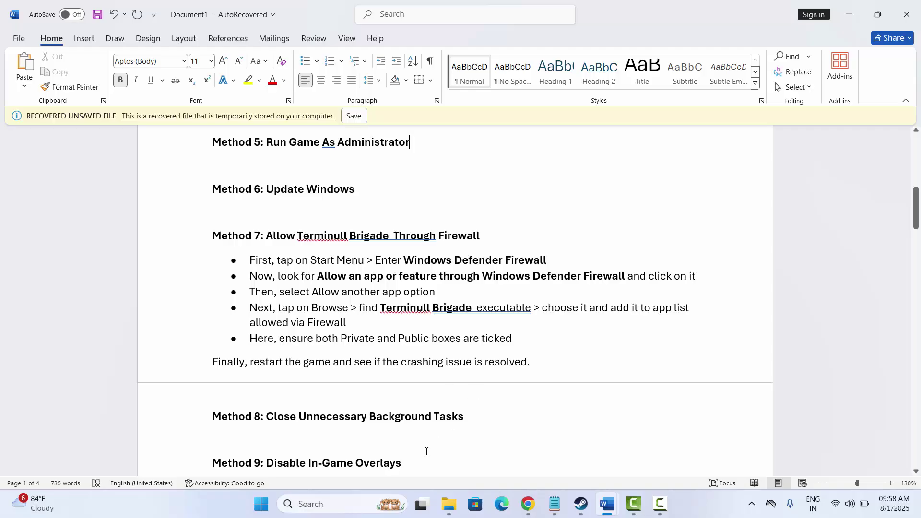
{"action": "left_click", "coordinate": [323, 508]}
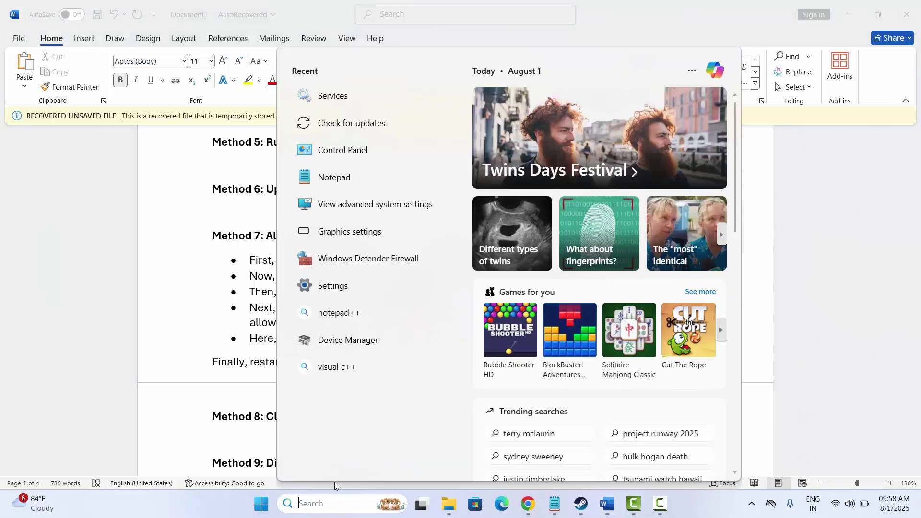
{"action": "left_click", "coordinate": [383, 265]}
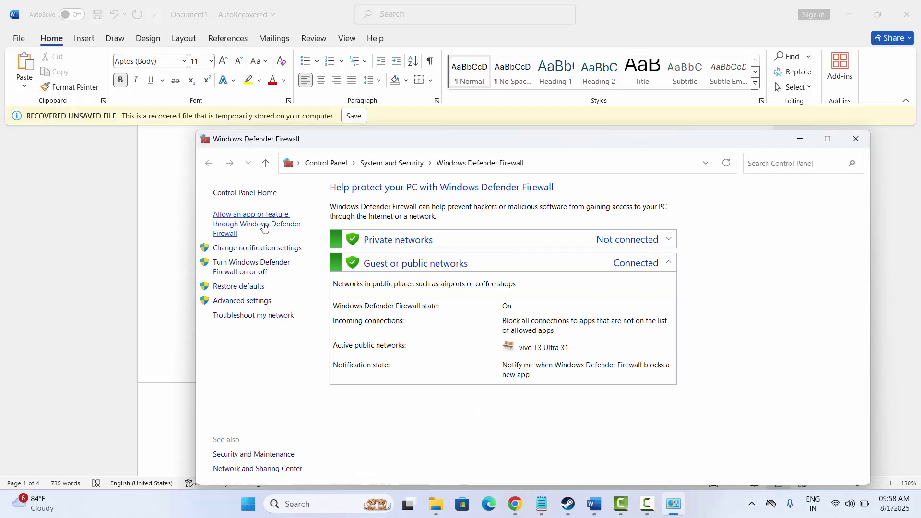
{"action": "left_click", "coordinate": [264, 228]}
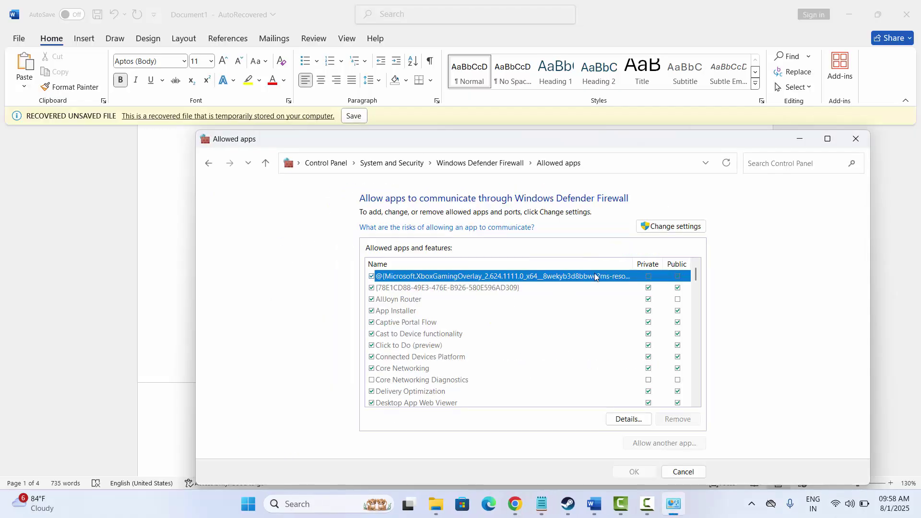
{"action": "left_click", "coordinate": [677, 223]}
{"action": "left_click", "coordinate": [677, 224]}
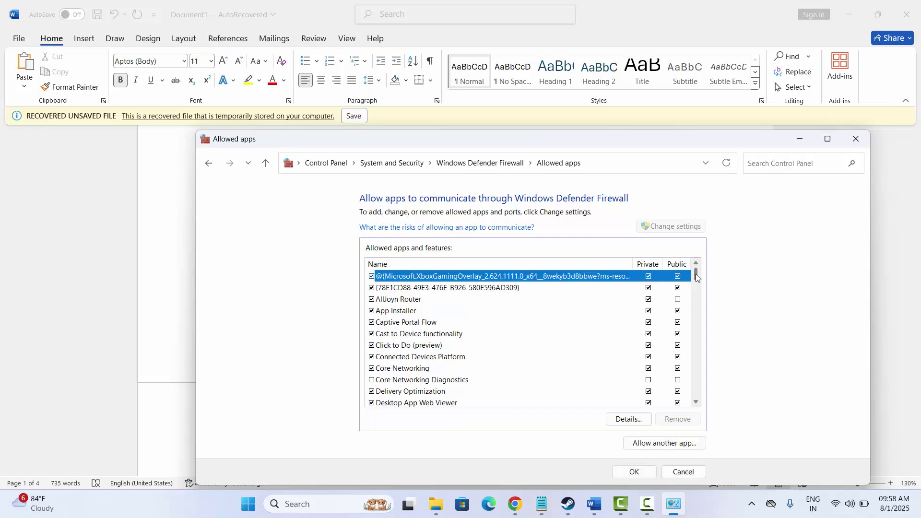
Step: Look through the allowed apps for the game and start browsing for another app to allow
{"action": "left_click_drag", "start_coordinate": [696, 274], "coordinate": [697, 329]}
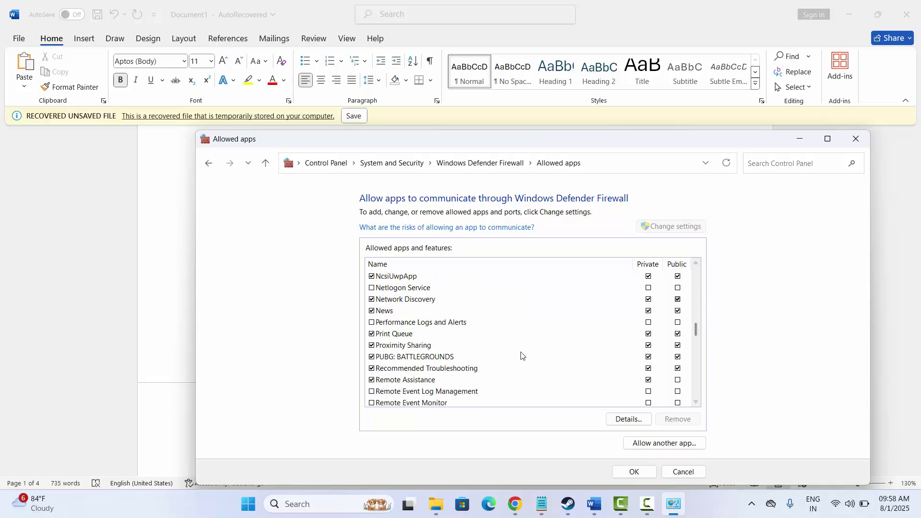
{"action": "mouse_move", "coordinate": [696, 333]}
{"action": "left_mouse_down"}
{"action": "mouse_move", "coordinate": [696, 354]}
{"action": "mouse_move", "coordinate": [696, 333]}
{"action": "left_mouse_up"}
{"action": "left_click", "coordinate": [665, 444]}
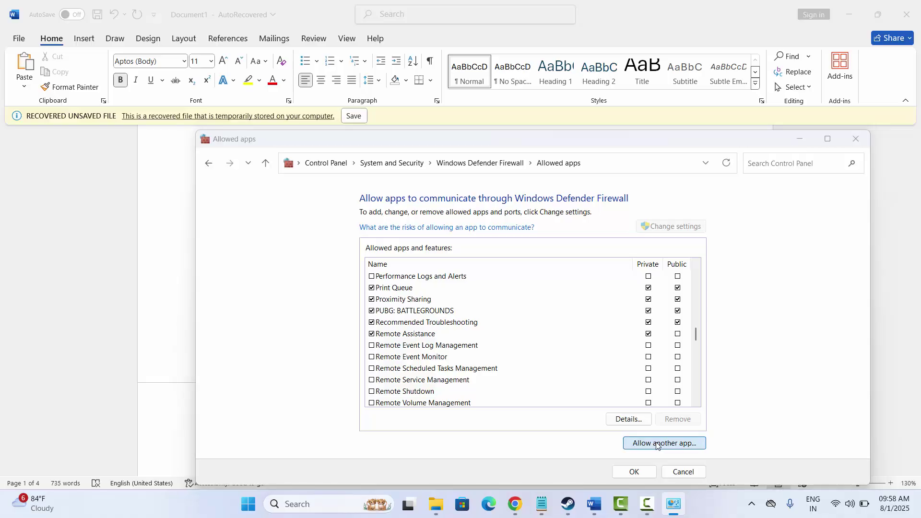
{"action": "left_click", "coordinate": [614, 373]}
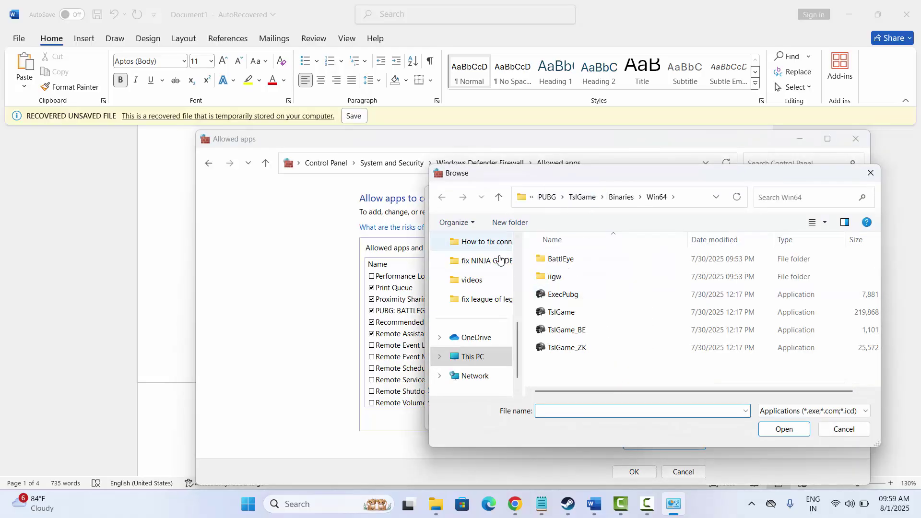
Step: Browse from drive C: through Program Files (x86), Steam, steamapps, common and Project Rogueteers to the Rogueteers folder
{"action": "left_click", "coordinate": [473, 359]}
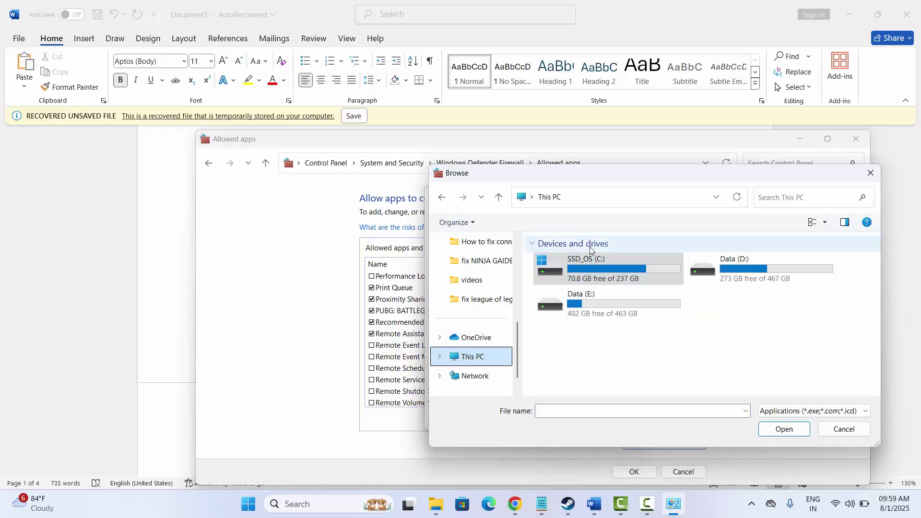
{"action": "double_click", "coordinate": [624, 266]}
{"action": "double_click", "coordinate": [580, 347]}
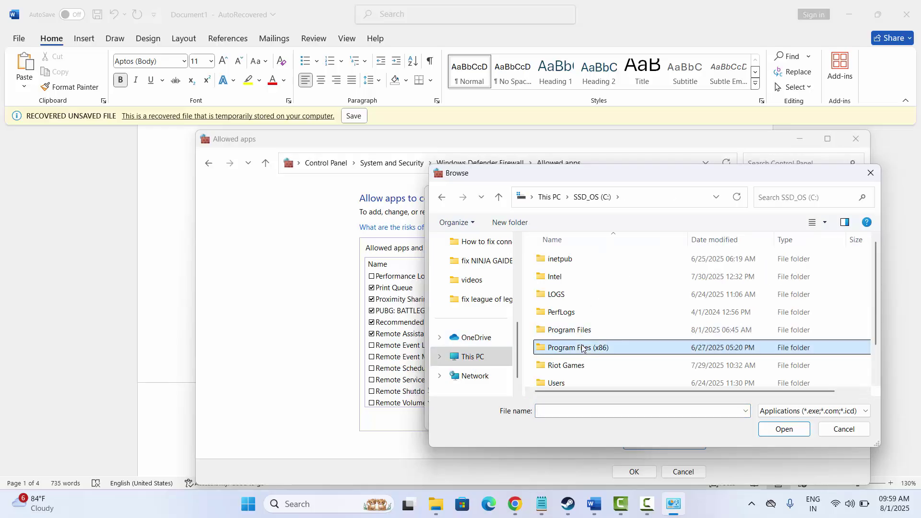
{"action": "scroll", "coordinate": [579, 330], "scroll_direction": "down", "scroll_amount": 2}
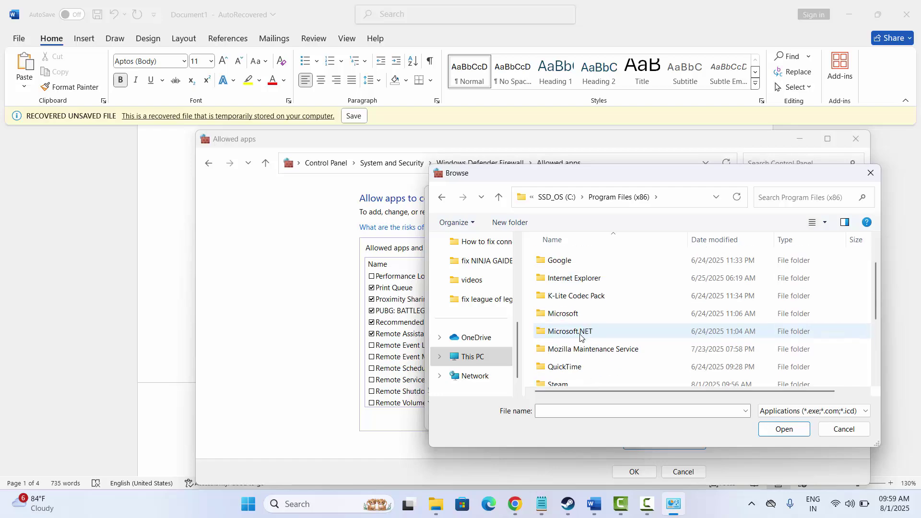
{"action": "double_click", "coordinate": [567, 338]}
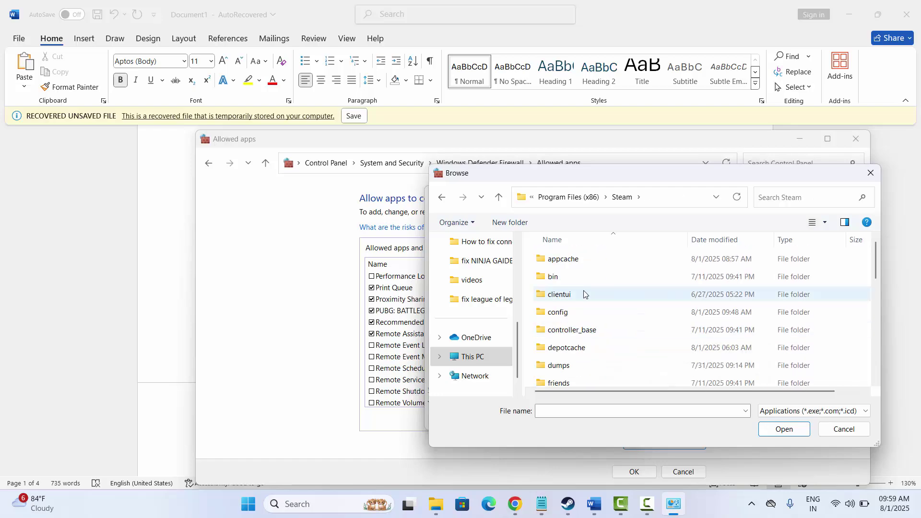
{"action": "scroll", "coordinate": [572, 346], "scroll_direction": "down", "scroll_amount": 2}
{"action": "scroll", "coordinate": [570, 364], "scroll_direction": "down", "scroll_amount": 1}
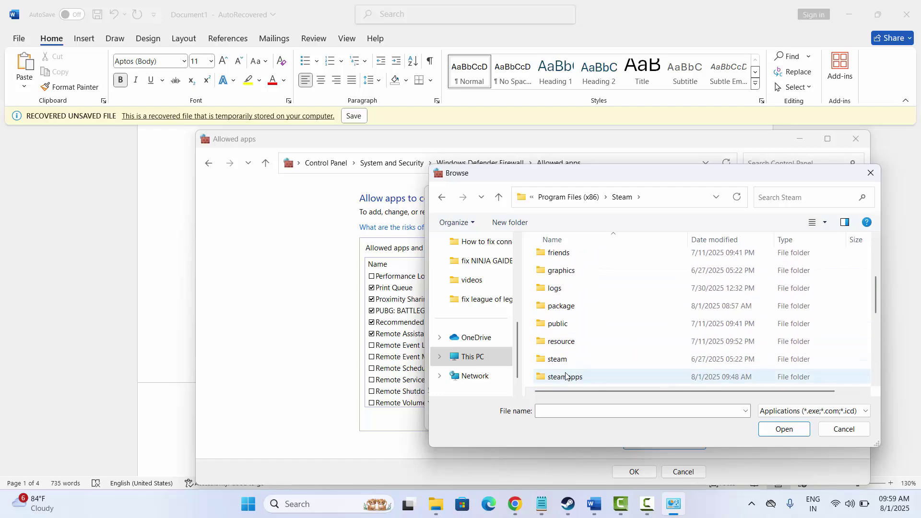
{"action": "double_click", "coordinate": [567, 377]}
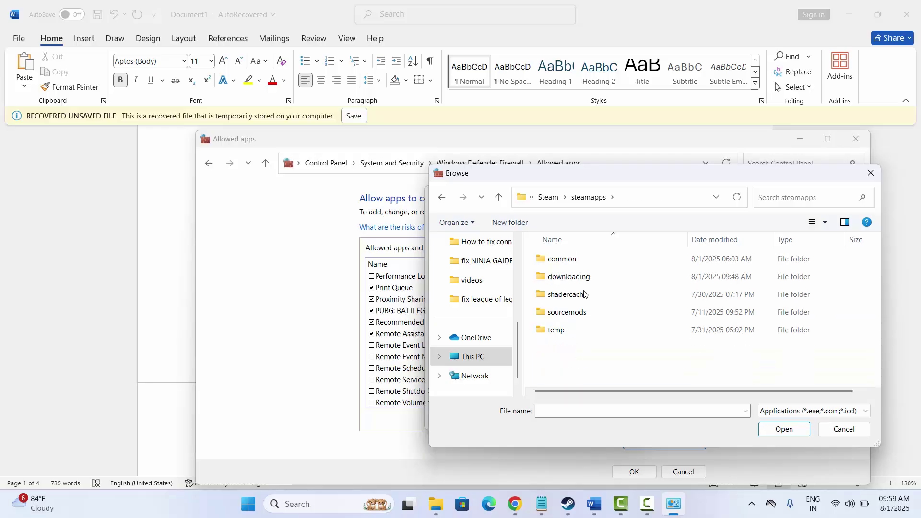
{"action": "double_click", "coordinate": [567, 260]}
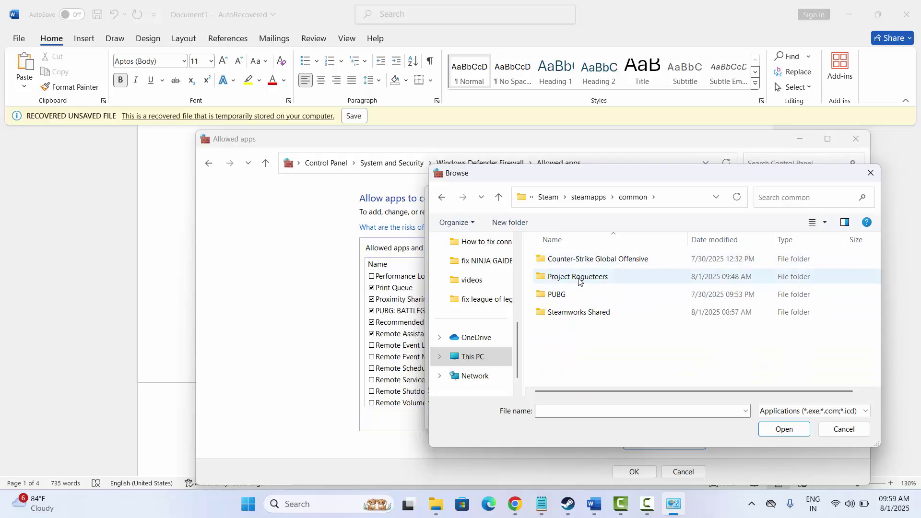
{"action": "double_click", "coordinate": [578, 278]}
{"action": "double_click", "coordinate": [579, 278]}
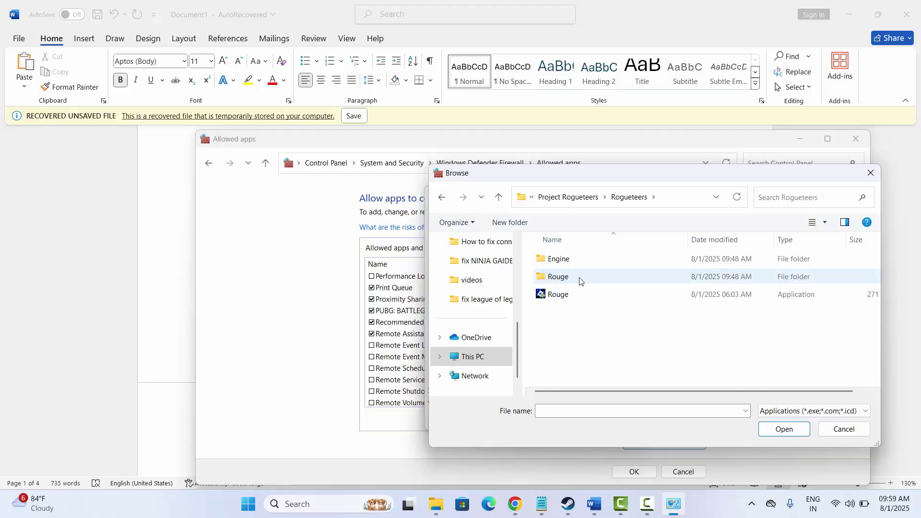
Step: Choose the Rouge application and add it to the apps allowed through the firewall
{"action": "left_click", "coordinate": [559, 295]}
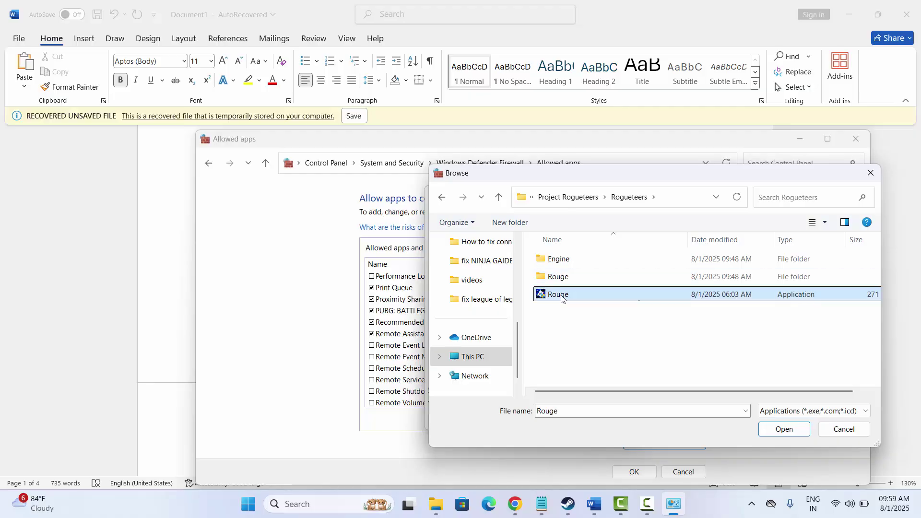
{"action": "left_click", "coordinate": [784, 430]}
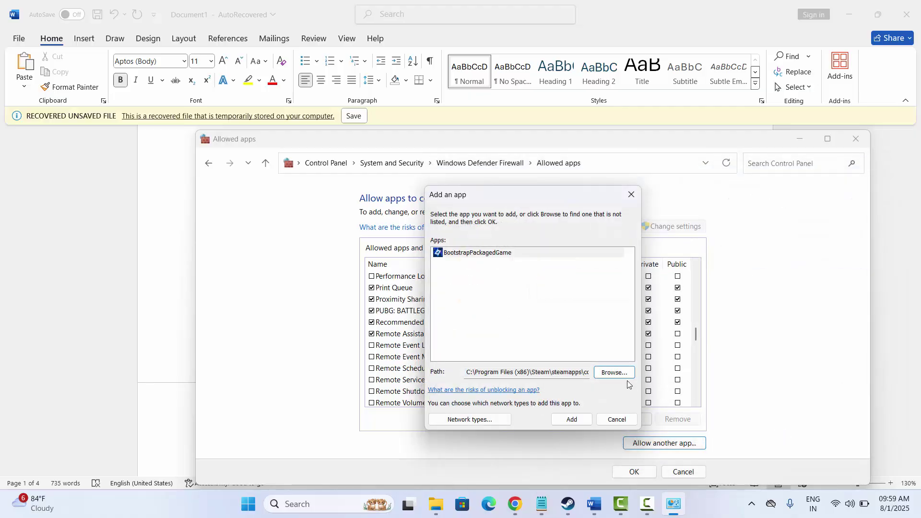
{"action": "left_click", "coordinate": [576, 423]}
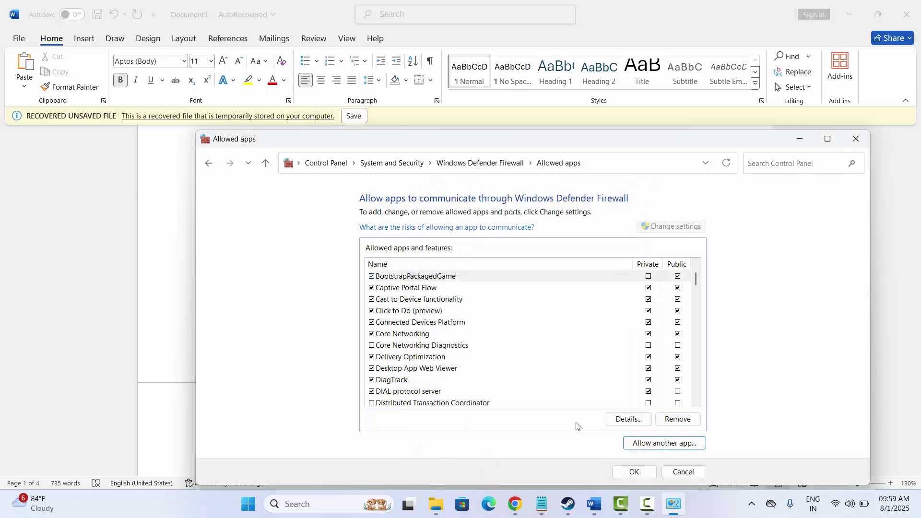
Step: Try to add the rs_launcher application from Project Rogueteers' launcher folder to the apps allowed through the firewall
{"action": "left_click", "coordinate": [659, 446]}
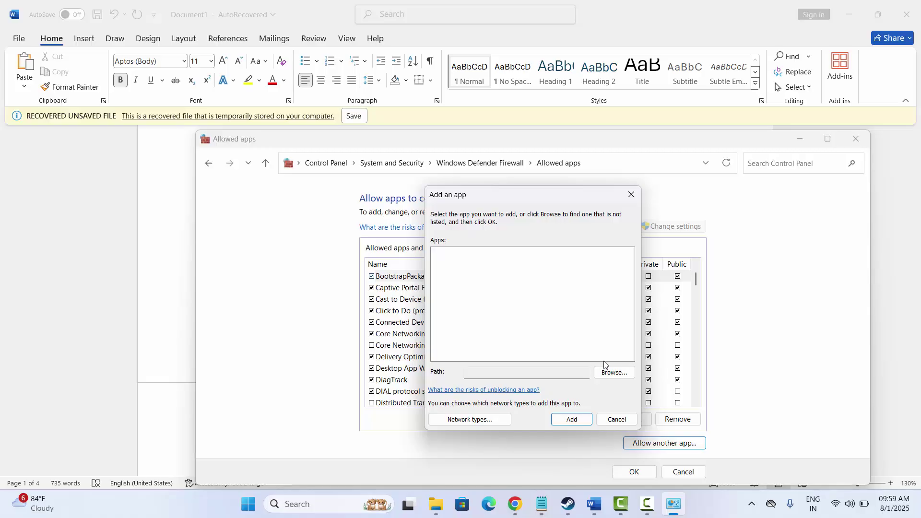
{"action": "left_click", "coordinate": [610, 372]}
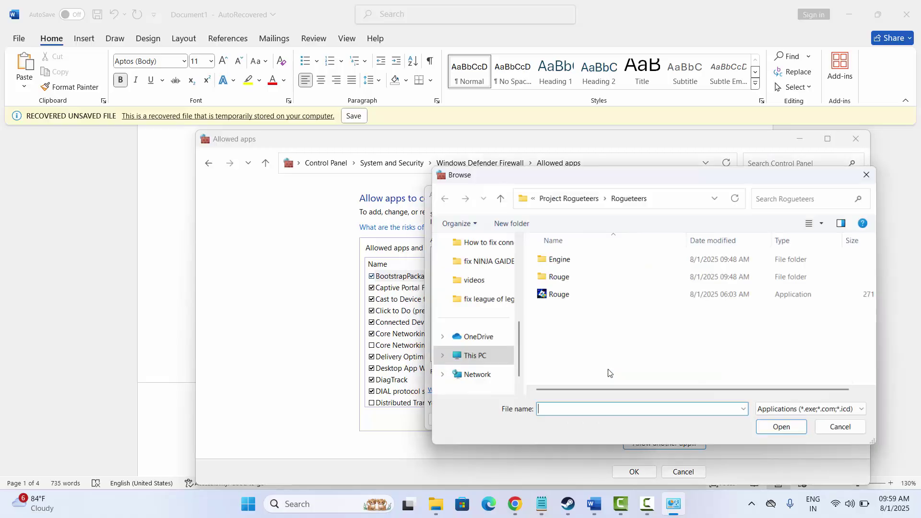
{"action": "left_click", "coordinate": [578, 200]}
{"action": "double_click", "coordinate": [563, 259]}
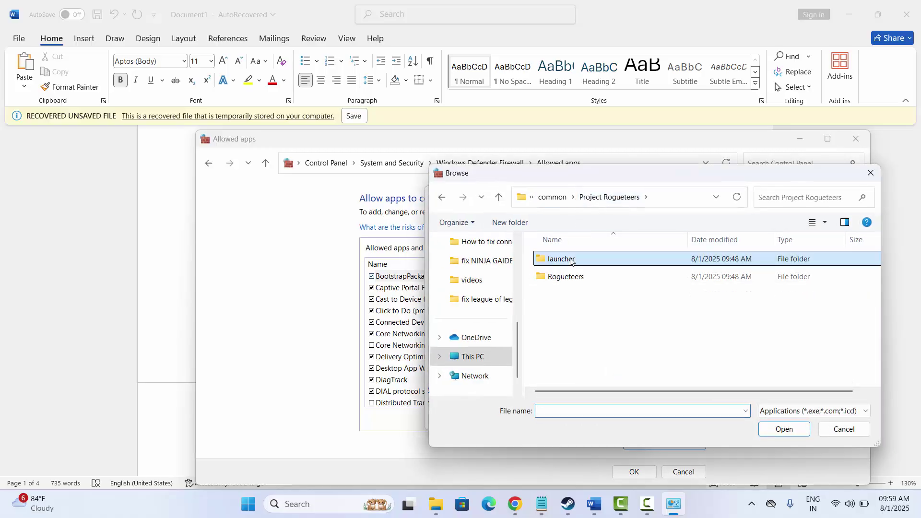
{"action": "left_click", "coordinate": [564, 259]}
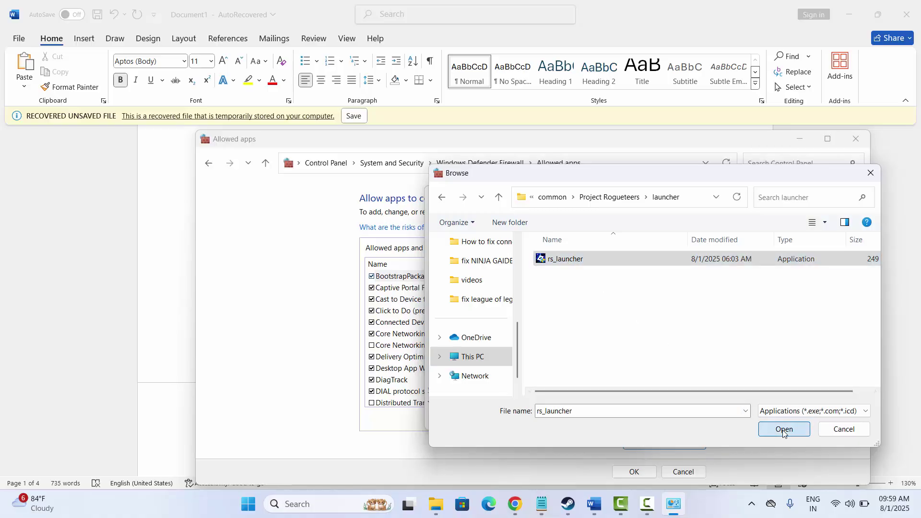
{"action": "left_click", "coordinate": [783, 429]}
{"action": "left_click", "coordinate": [573, 420]}
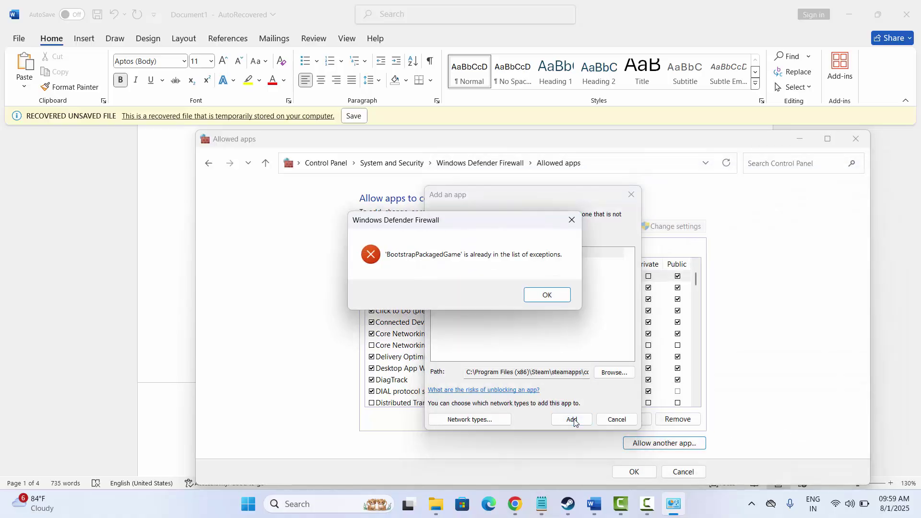
{"action": "left_click", "coordinate": [551, 300]}
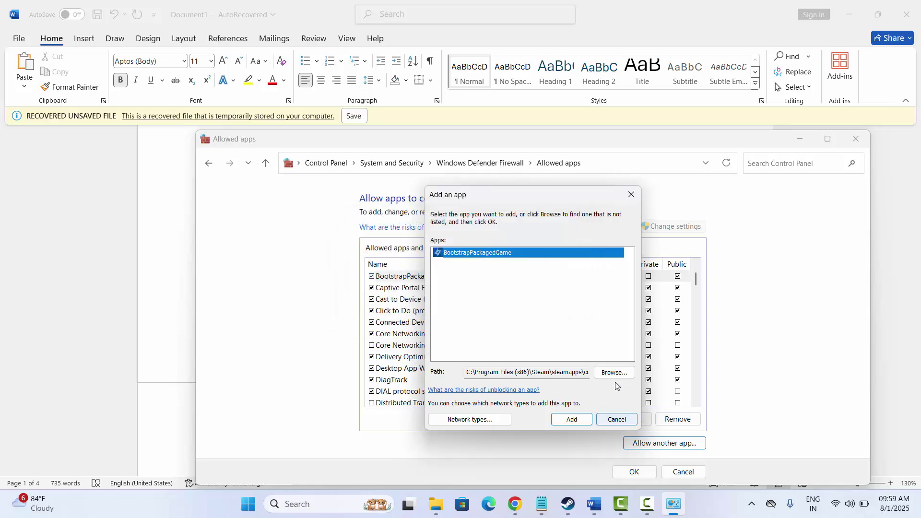
{"action": "left_click", "coordinate": [614, 423]}
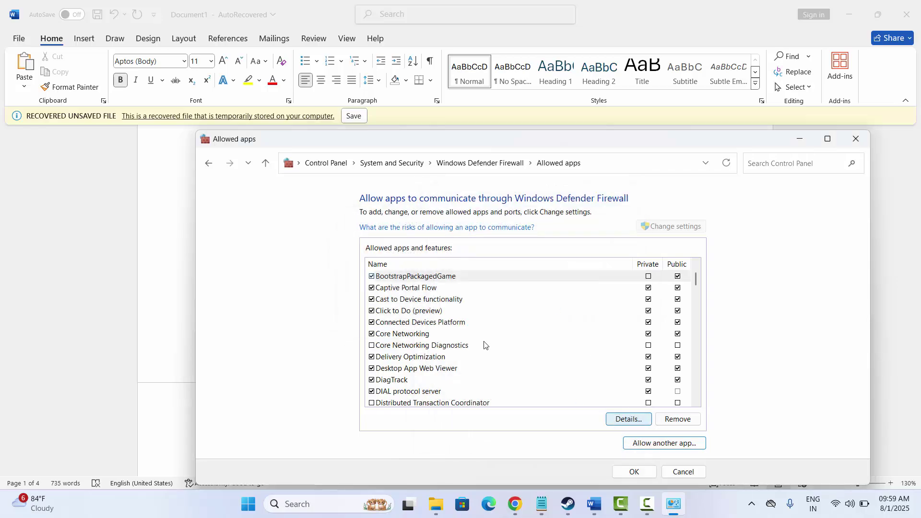
Step: Enable private network access for BootstrapPackagedGame in the allowed apps, but discard the change and close the firewall window
{"action": "left_click", "coordinate": [383, 280]}
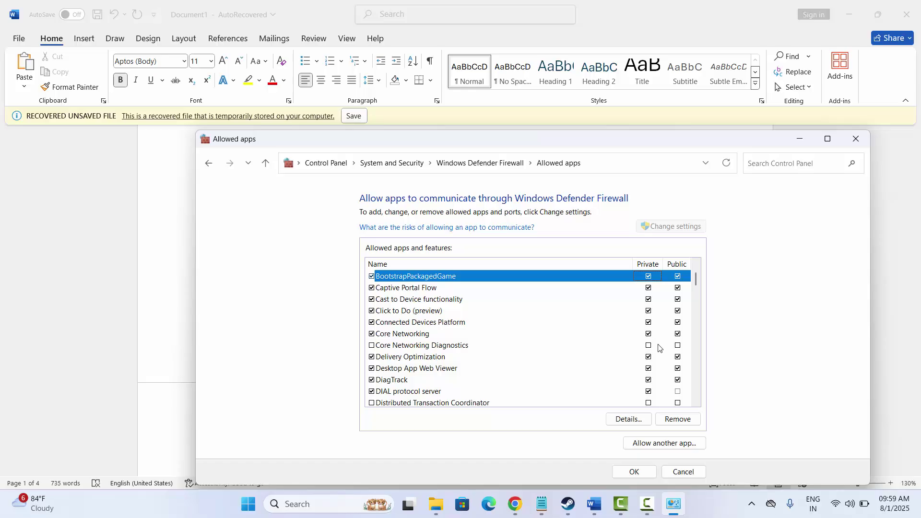
{"action": "left_click_drag", "start_coordinate": [696, 284], "coordinate": [694, 349]}
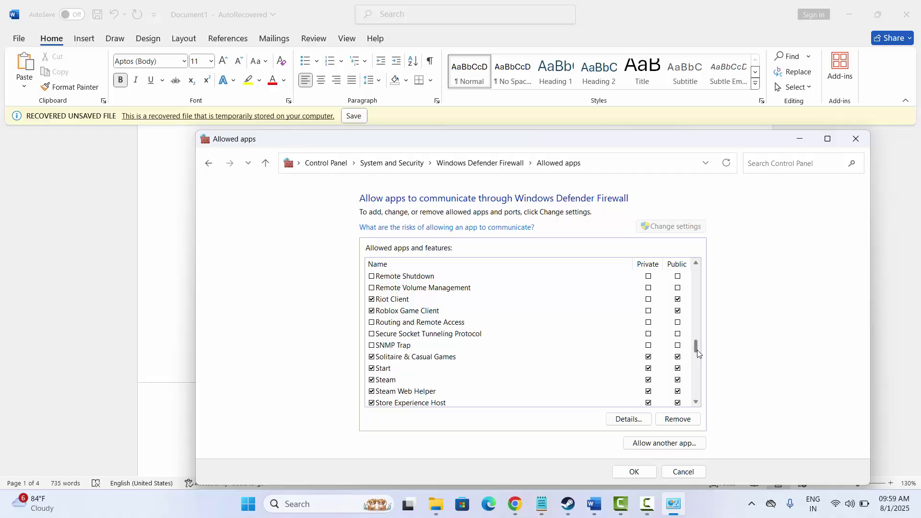
{"action": "left_click_drag", "start_coordinate": [695, 348], "coordinate": [695, 337]}
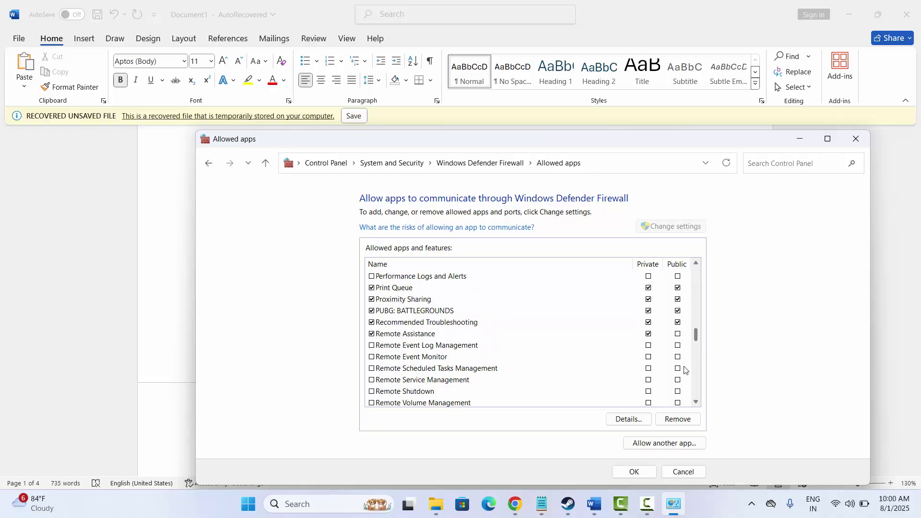
{"action": "left_click", "coordinate": [677, 473]}
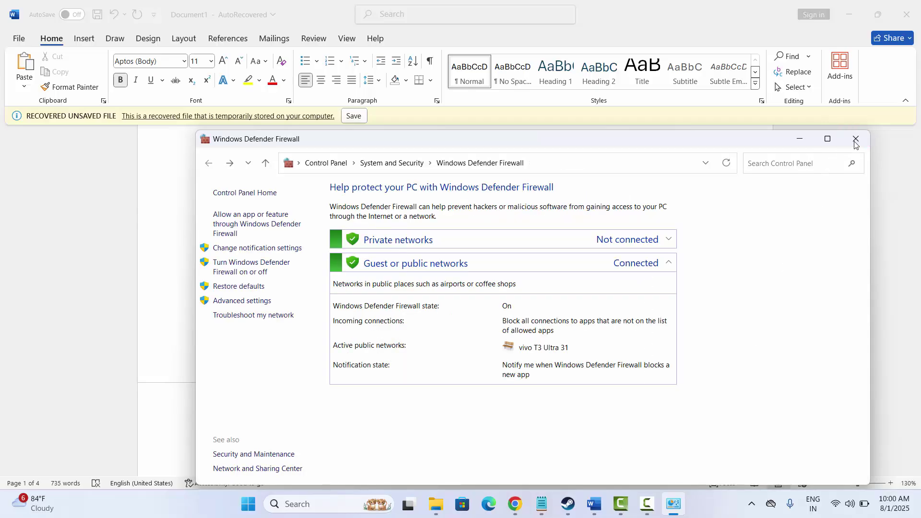
{"action": "left_click", "coordinate": [852, 144]}
Step: Open Task Manager to examine the running apps and the process actions offered for Microsoft Word, and close it
{"action": "scroll", "coordinate": [355, 355], "scroll_direction": "down", "scroll_amount": 3}
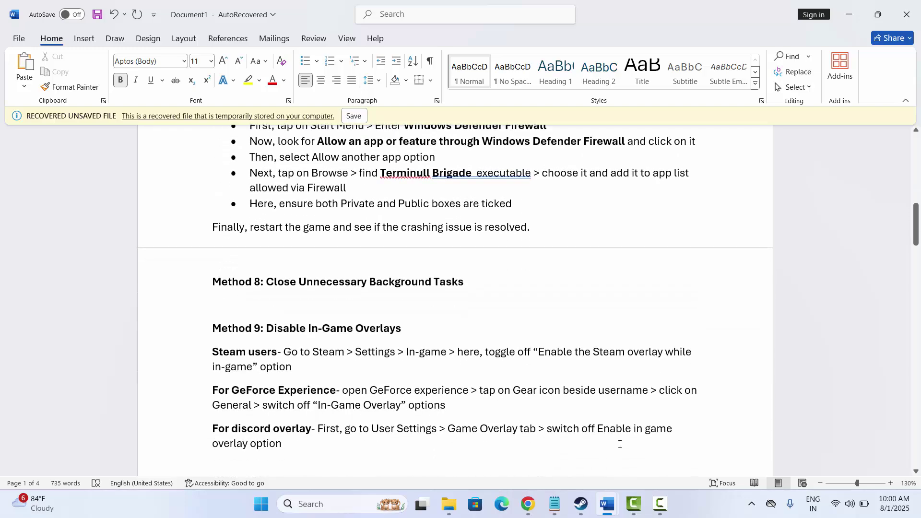
{"action": "right_click", "coordinate": [696, 499]}
{"action": "left_click", "coordinate": [737, 459]}
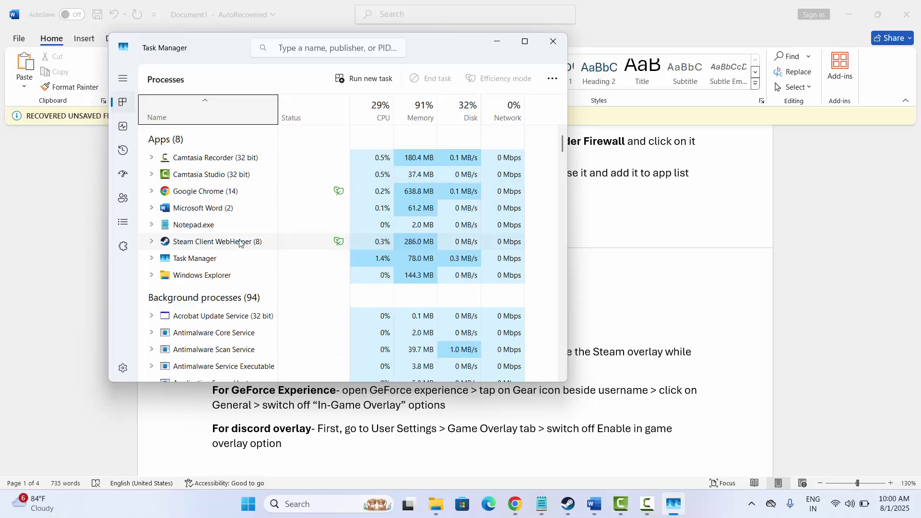
{"action": "right_click", "coordinate": [216, 209]}
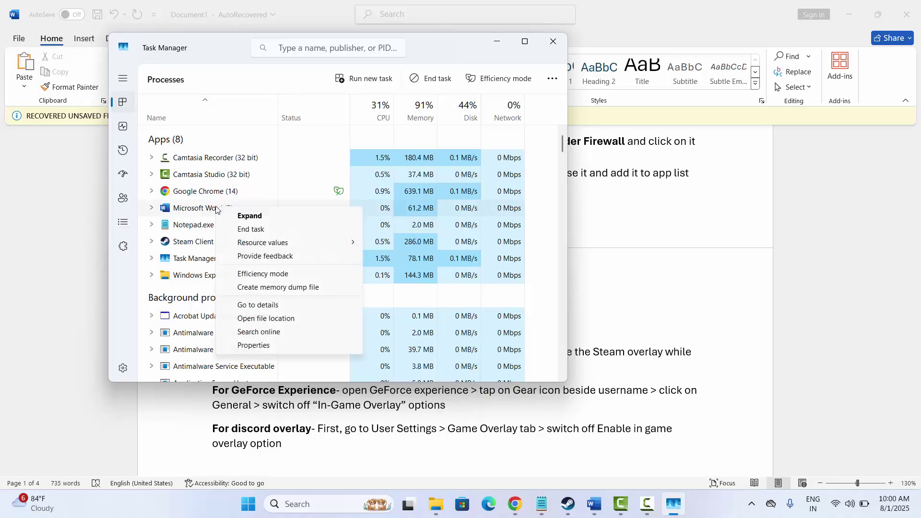
{"action": "mouse_move", "coordinate": [246, 239]}
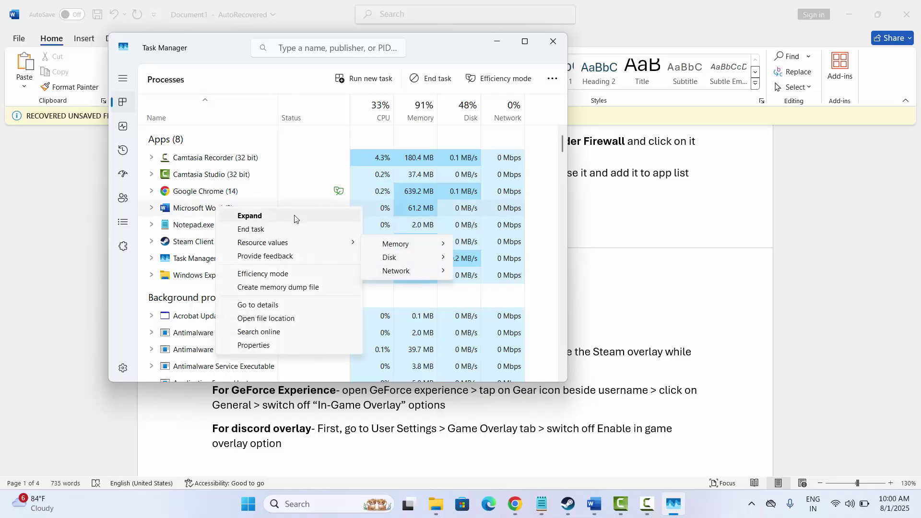
{"action": "left_click", "coordinate": [553, 42]}
{"action": "left_click", "coordinate": [553, 43]}
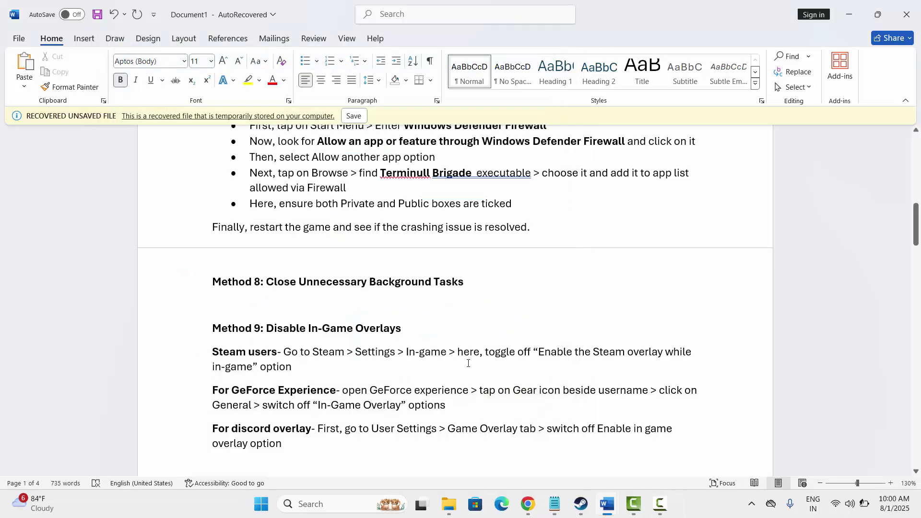
Step: Switch to Steam and turn off the in-game Steam Overlay in Terminull Brigade's properties
{"action": "scroll", "coordinate": [468, 363], "scroll_direction": "down", "scroll_amount": 1}
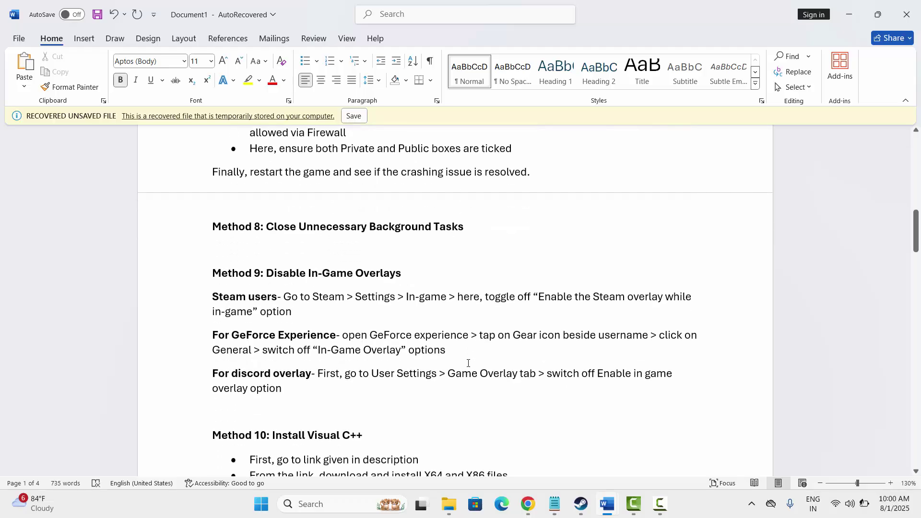
{"action": "scroll", "coordinate": [468, 363], "scroll_direction": "down", "scroll_amount": 1}
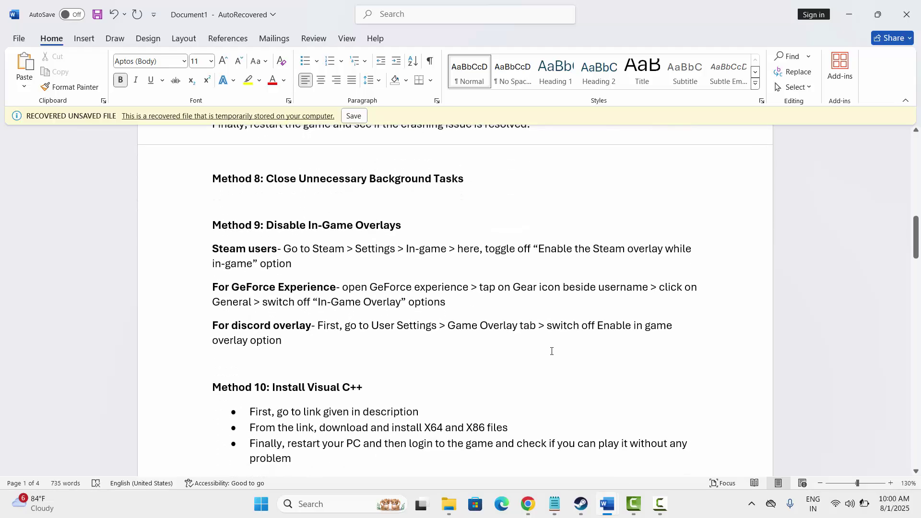
{"action": "left_click", "coordinate": [582, 504]}
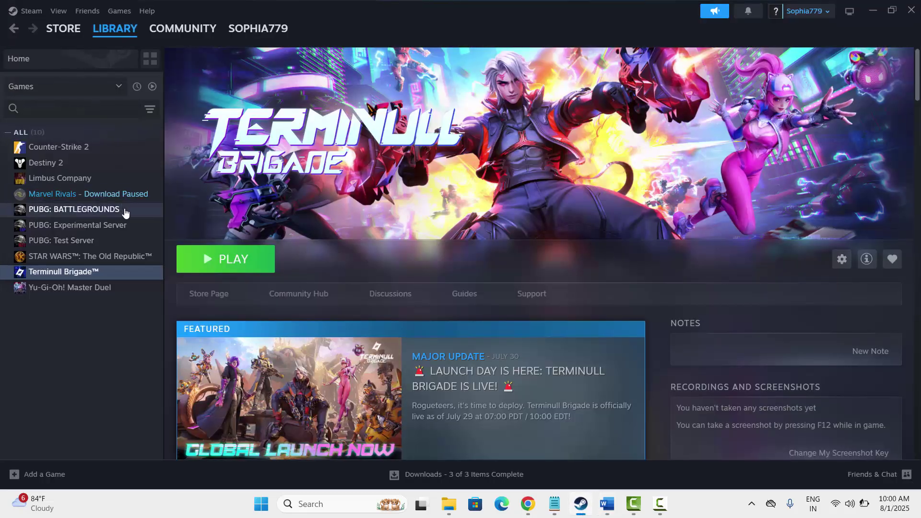
{"action": "right_click", "coordinate": [85, 271]}
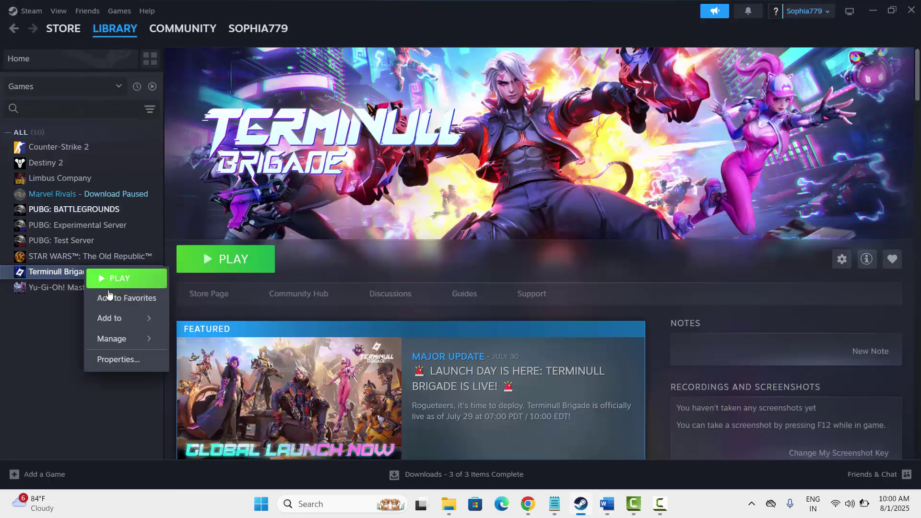
{"action": "left_click", "coordinate": [124, 365]}
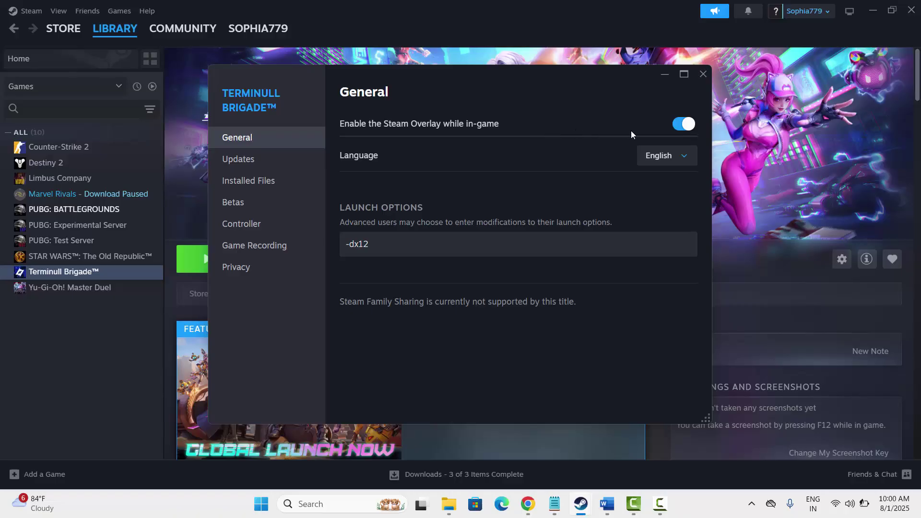
{"action": "left_click", "coordinate": [679, 125]}
{"action": "left_click", "coordinate": [700, 76]}
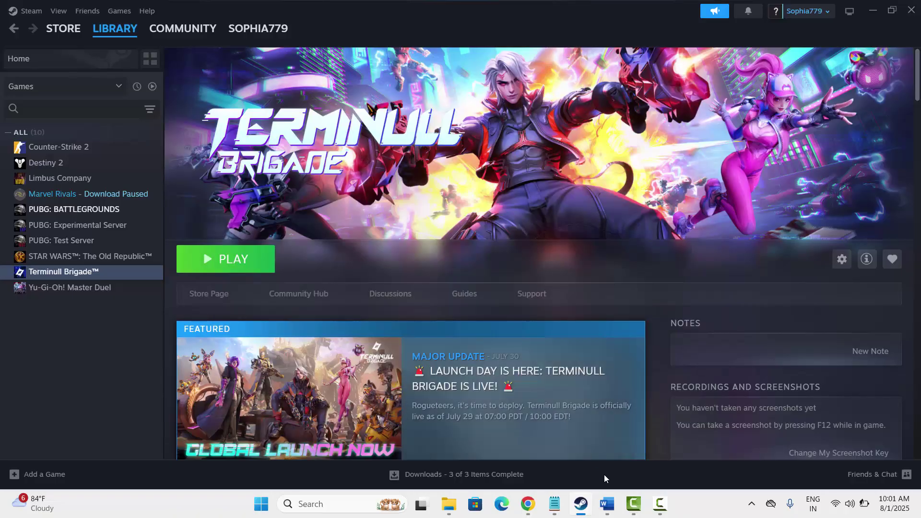
Step: Return to Document1 in Word and examine the overlay instructions and the Visual C++ download link under Method 10
{"action": "mouse_move", "coordinate": [605, 513]}
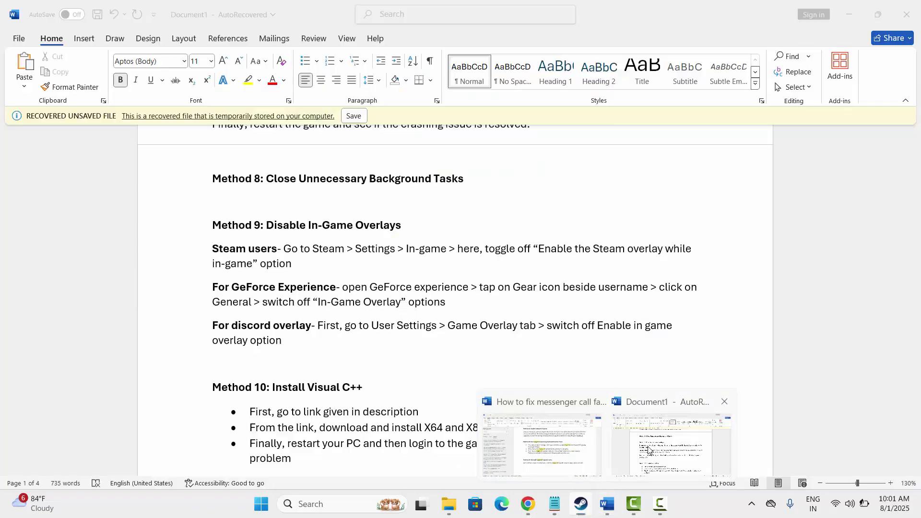
{"action": "left_click", "coordinate": [648, 449]}
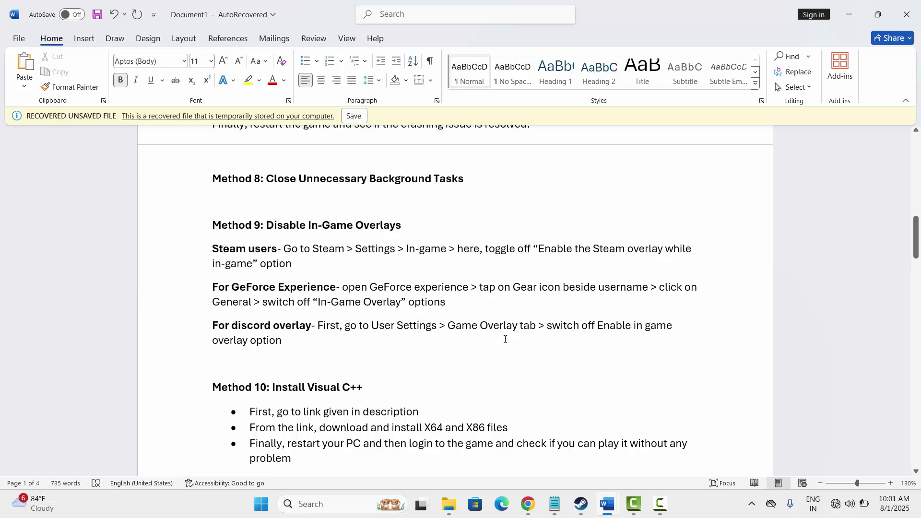
{"action": "scroll", "coordinate": [407, 340], "scroll_direction": "down", "scroll_amount": 1}
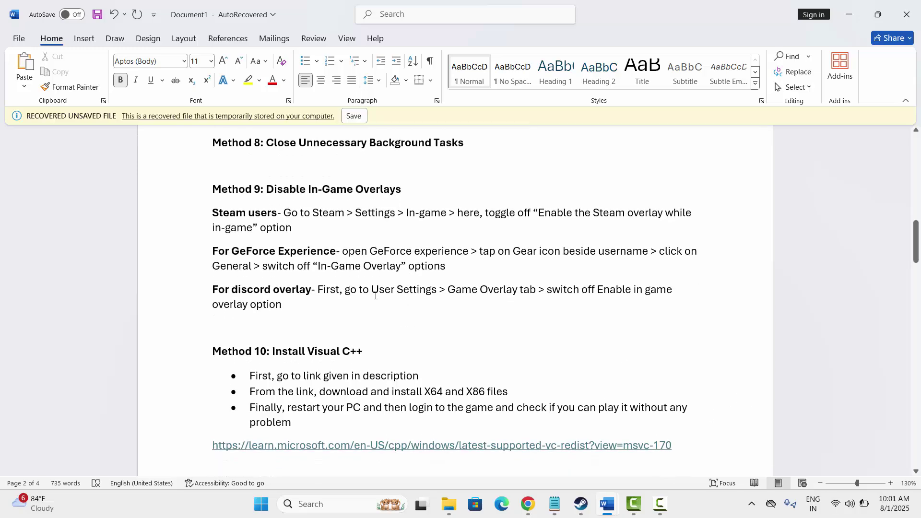
{"action": "scroll", "coordinate": [376, 295], "scroll_direction": "down", "scroll_amount": 3}
{"action": "scroll", "coordinate": [375, 296], "scroll_direction": "down", "scroll_amount": 2}
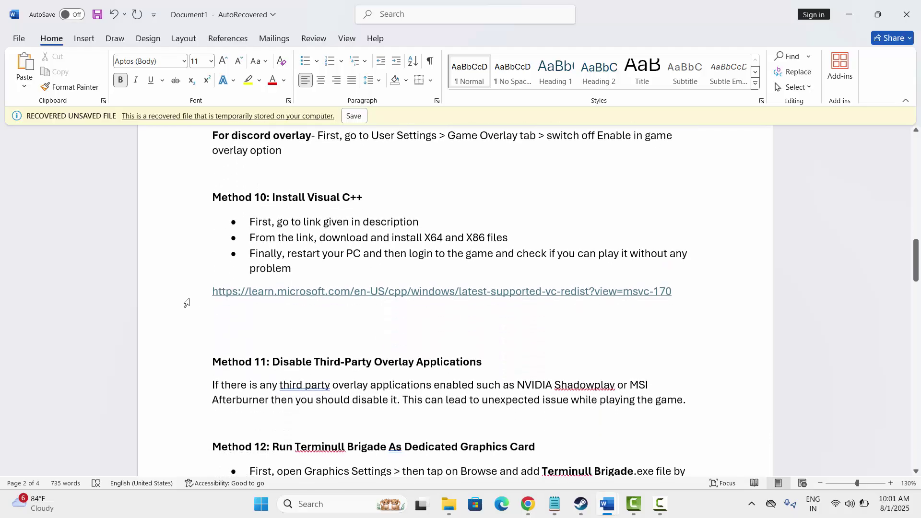
{"action": "left_click", "coordinate": [187, 303]}
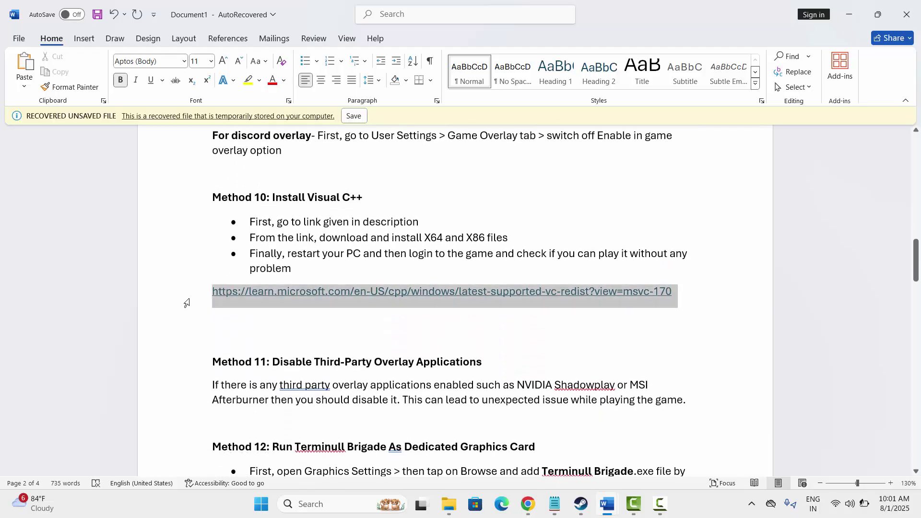
{"action": "left_click", "coordinate": [365, 344]}
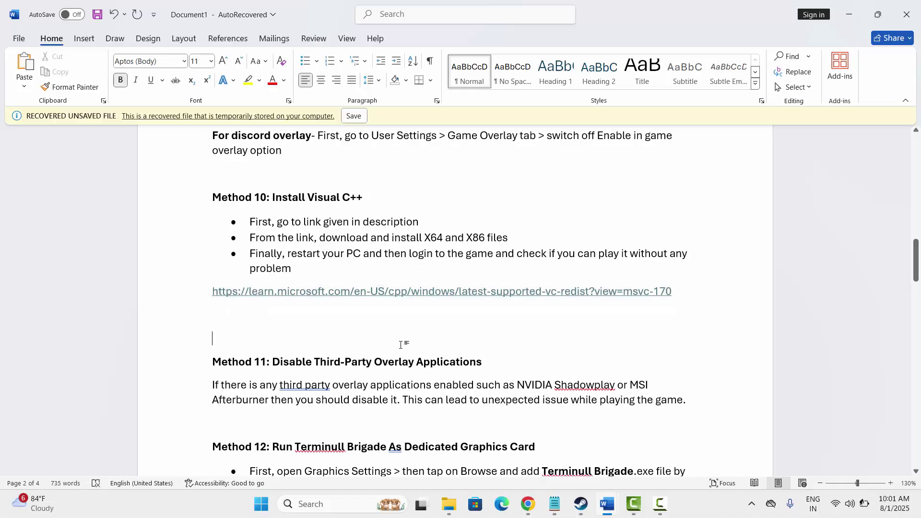
Step: Read Method 11 on disabling third-party overlays and Method 12 on running the game with the dedicated graphics card
{"action": "scroll", "coordinate": [401, 345], "scroll_direction": "down", "scroll_amount": 4}
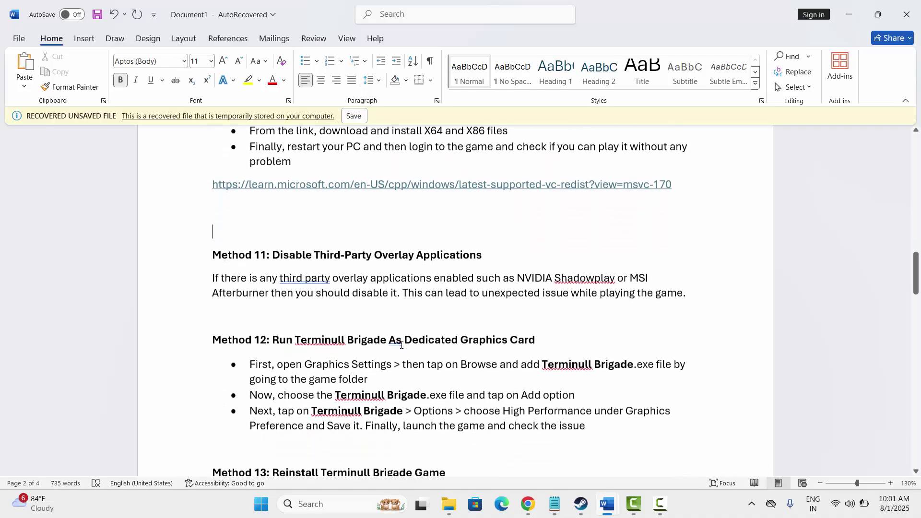
{"action": "left_click_drag", "start_coordinate": [367, 243], "coordinate": [482, 240]}
{"action": "left_click", "coordinate": [454, 286]}
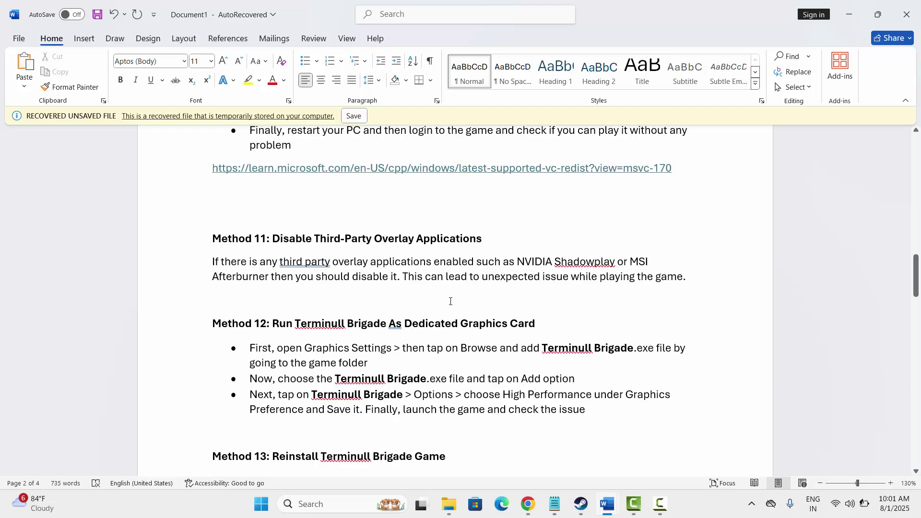
{"action": "scroll", "coordinate": [432, 298], "scroll_direction": "down", "scroll_amount": 2}
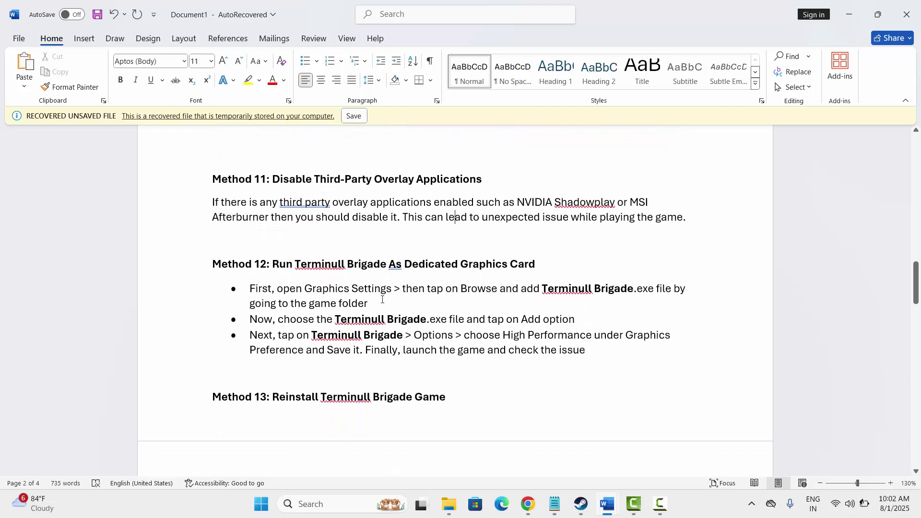
Step: Open the Windows Graphics settings and check the file picker for adding a desktop app, closing it without a selection
{"action": "left_click", "coordinate": [320, 504]}
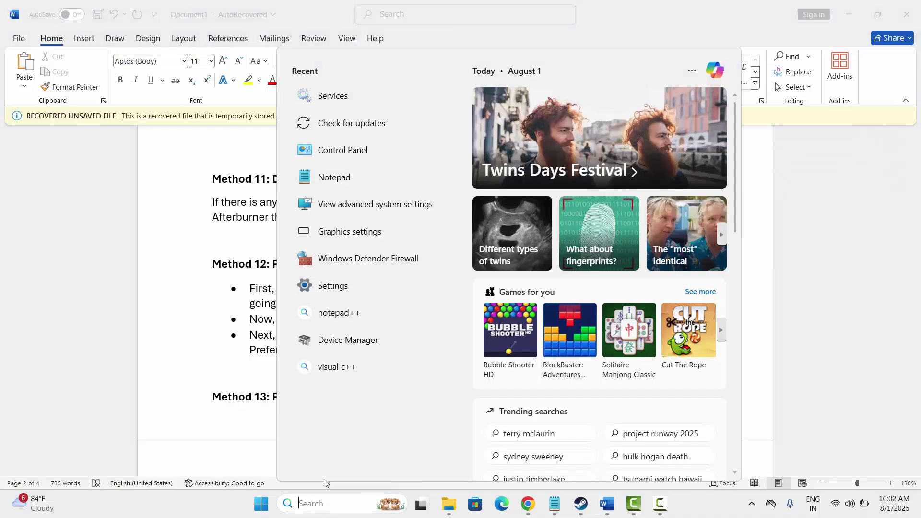
{"action": "left_click", "coordinate": [360, 239]}
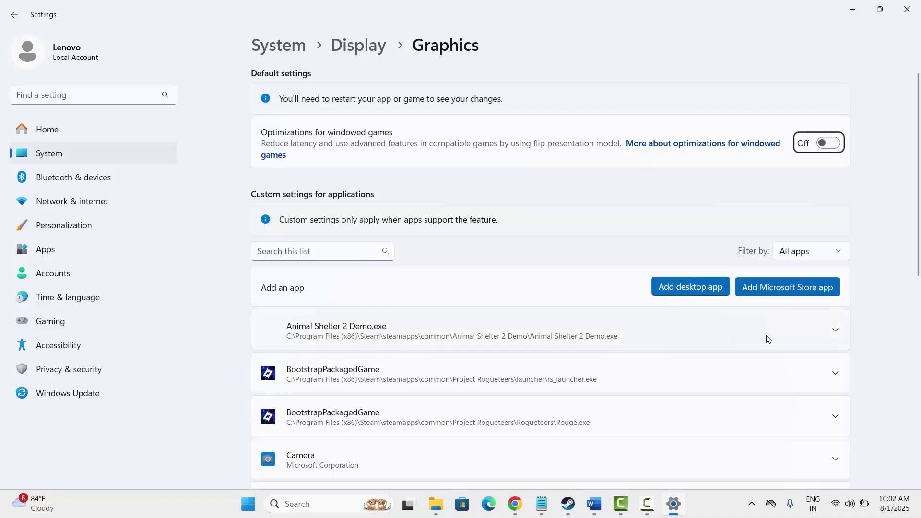
{"action": "left_click", "coordinate": [690, 293]}
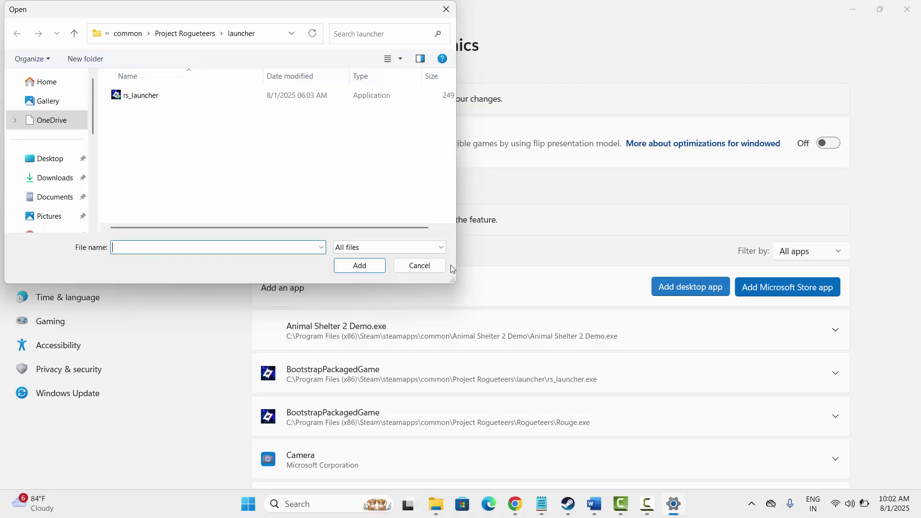
{"action": "left_click", "coordinate": [419, 266]}
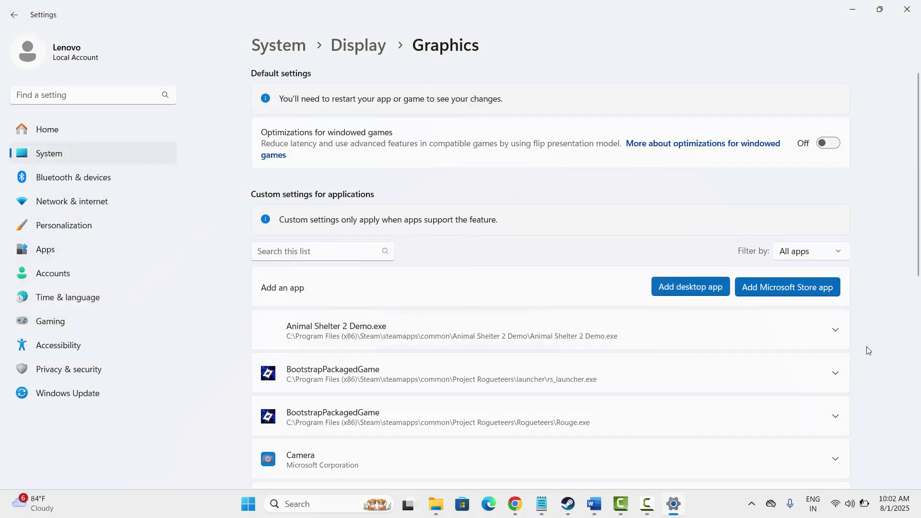
Step: Set the GPU preference of the BootstrapPackagedGame entry for rs_launcher.exe to High Performance (Intel(R) UHD Graphics)
{"action": "scroll", "coordinate": [869, 350], "scroll_direction": "down", "scroll_amount": 2}
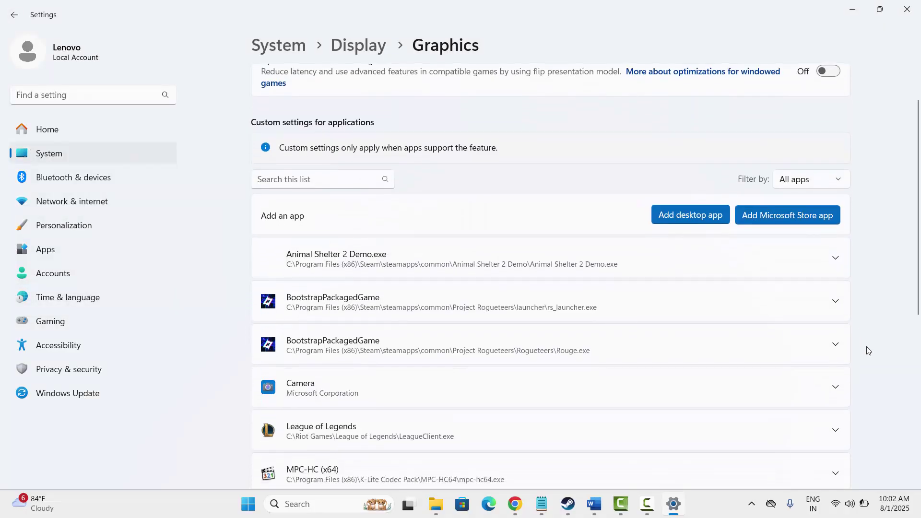
{"action": "left_click", "coordinate": [835, 305]}
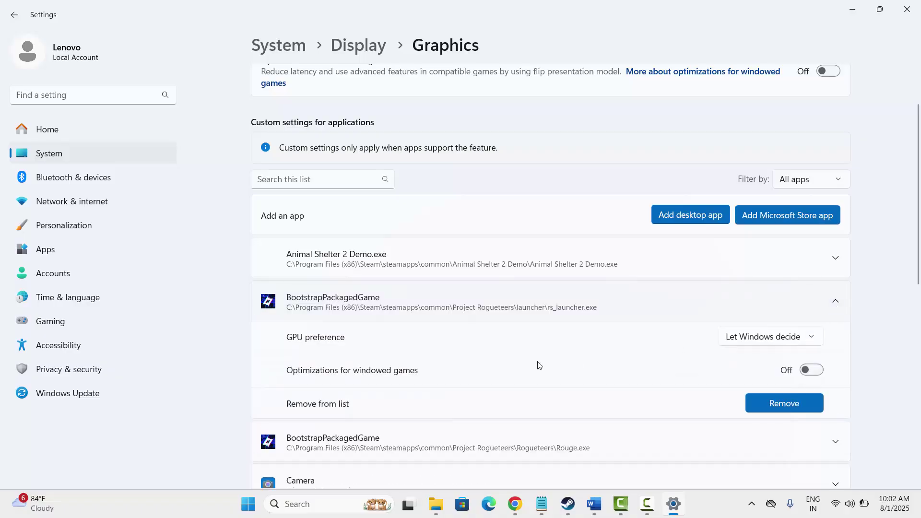
{"action": "left_click", "coordinate": [767, 338]}
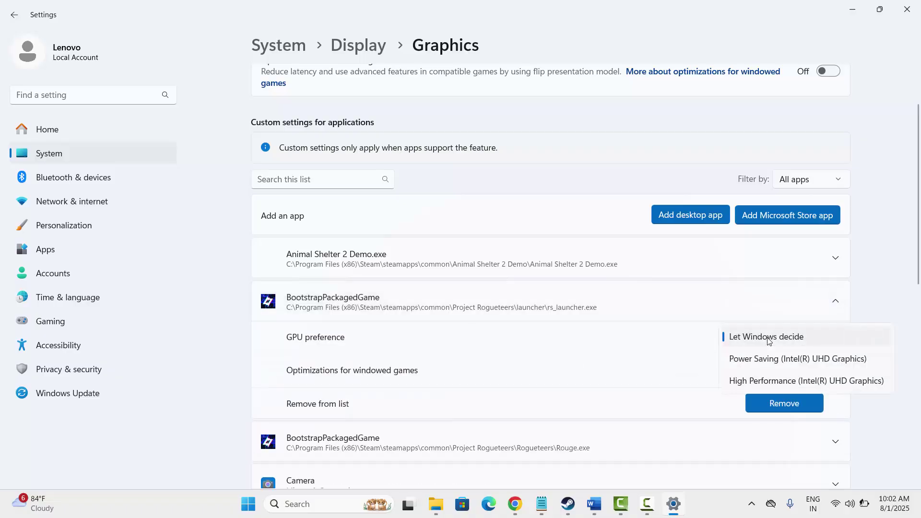
{"action": "left_click", "coordinate": [774, 381]}
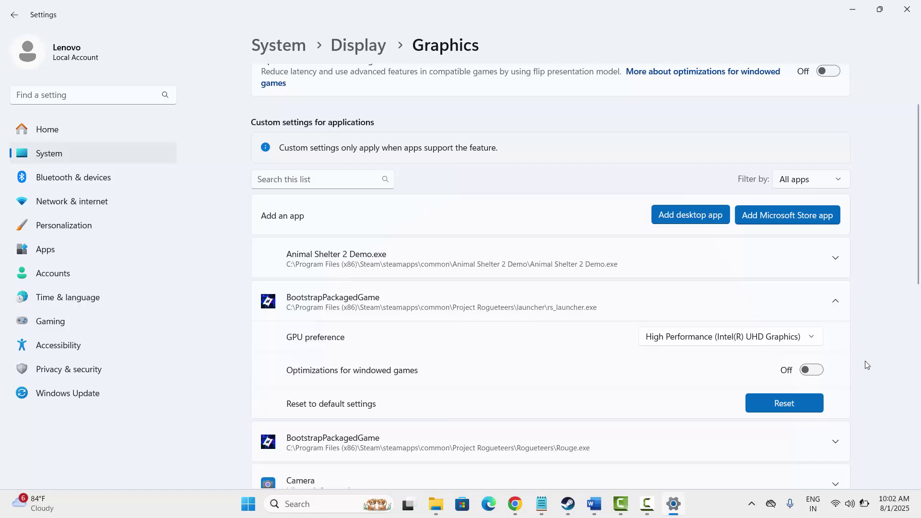
Step: Set the GPU preference of the Rouge.exe entry to High Performance (Intel(R) UHD Graphics) and close the Settings window
{"action": "scroll", "coordinate": [855, 364], "scroll_direction": "down", "scroll_amount": 2}
{"action": "left_click", "coordinate": [837, 376]}
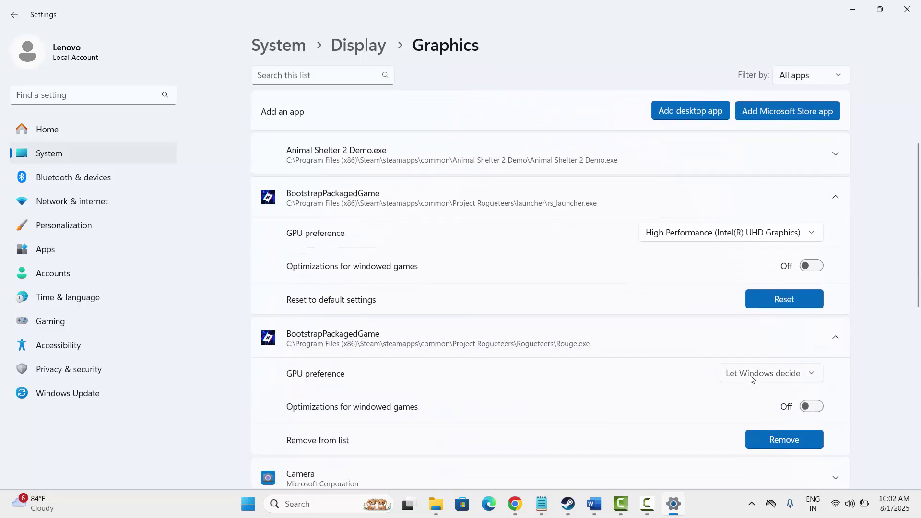
{"action": "left_click", "coordinate": [752, 376]}
{"action": "left_click", "coordinate": [751, 417]}
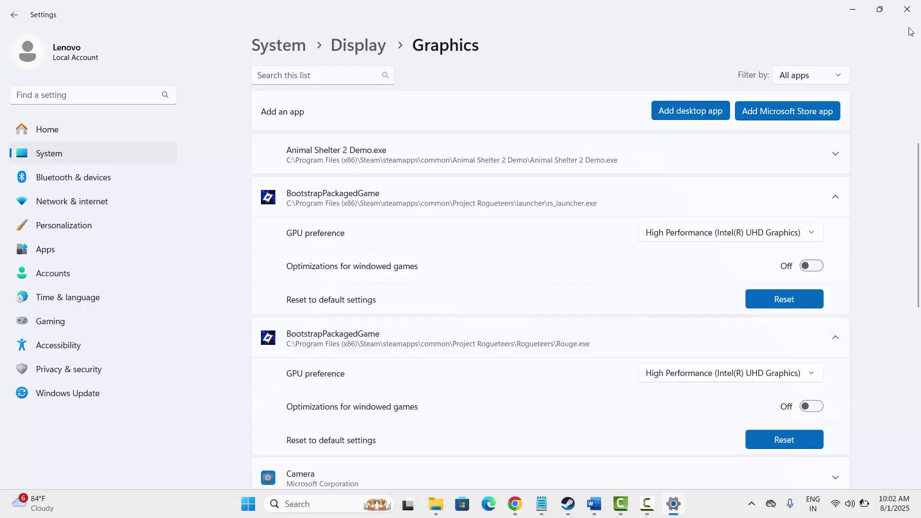
{"action": "left_click", "coordinate": [908, 11]}
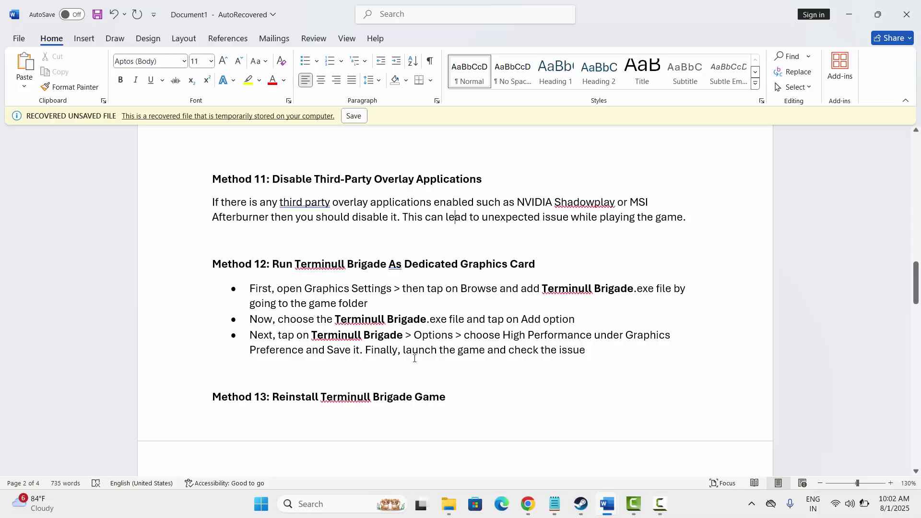
Step: Switch to Steam and check the uninstall confirmation for Terminull Brigade, dismissing it without uninstalling the game
{"action": "scroll", "coordinate": [383, 375], "scroll_direction": "down", "scroll_amount": 1}
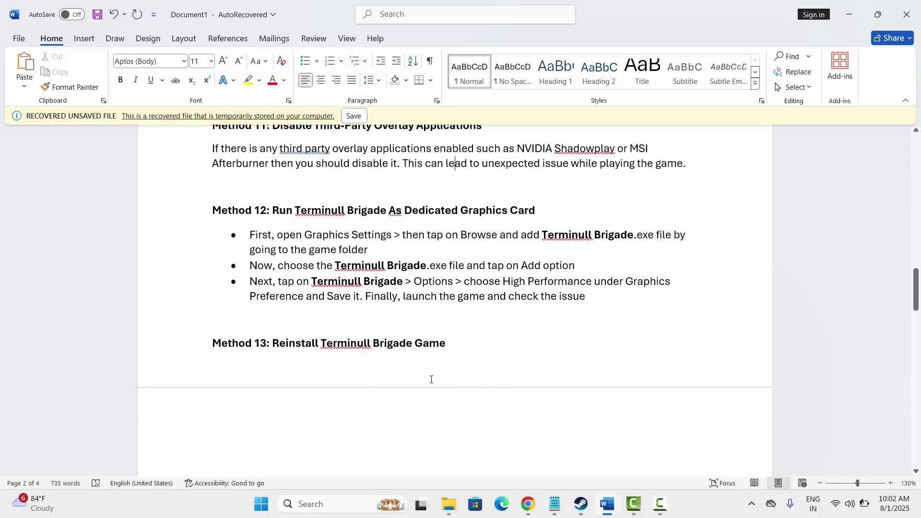
{"action": "left_click", "coordinate": [581, 503]}
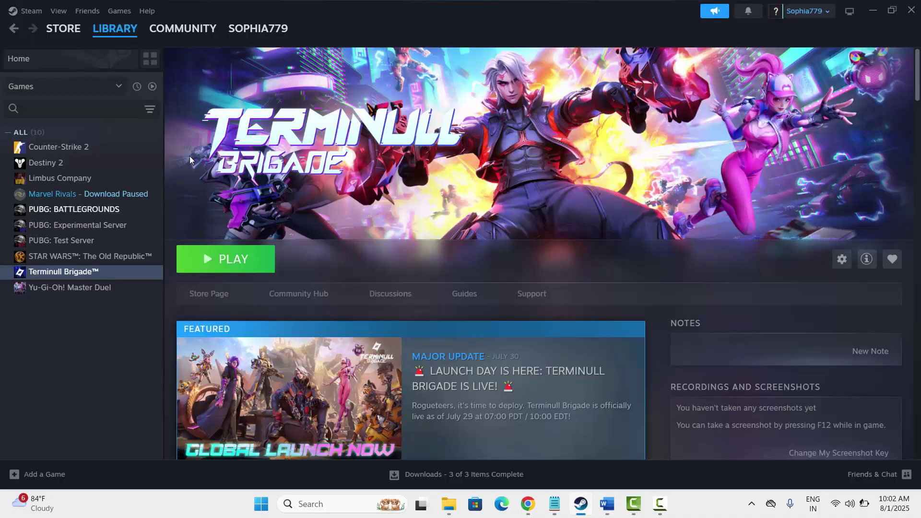
{"action": "mouse_move", "coordinate": [107, 39]}
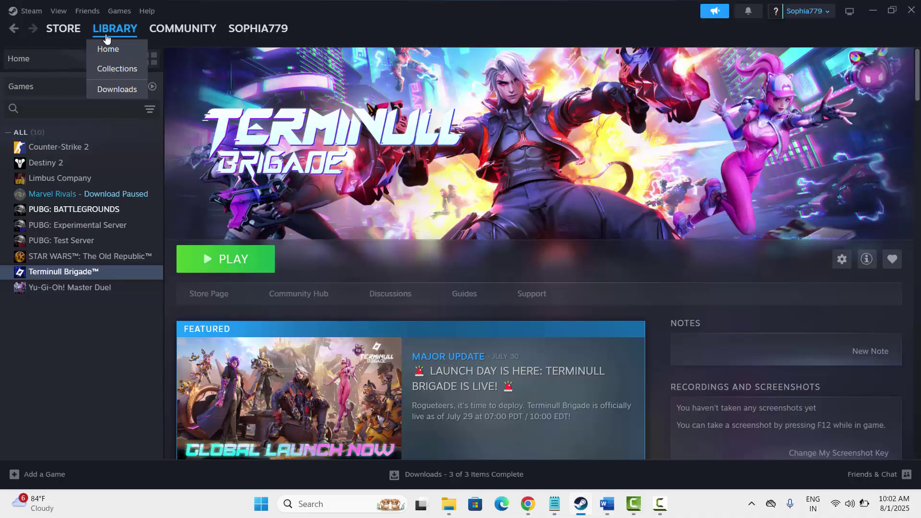
{"action": "right_click", "coordinate": [82, 276]}
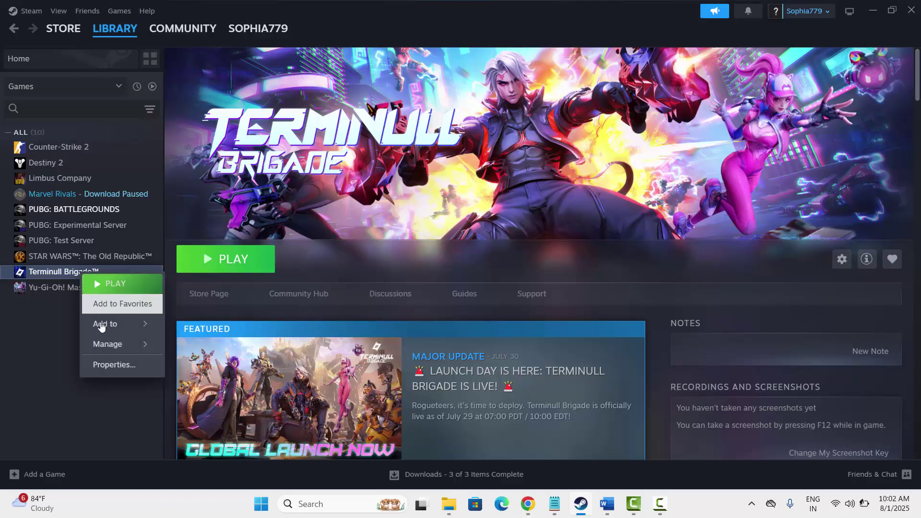
{"action": "mouse_move", "coordinate": [110, 346]}
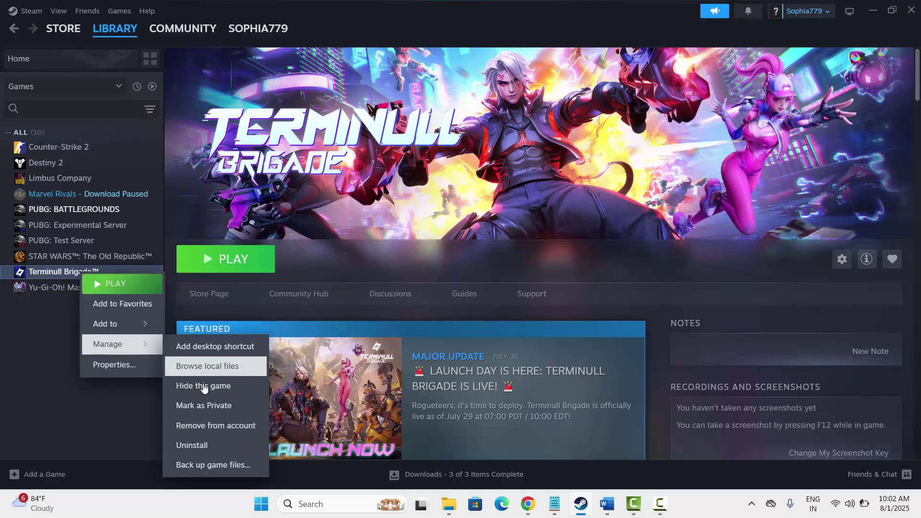
{"action": "left_click", "coordinate": [192, 447]}
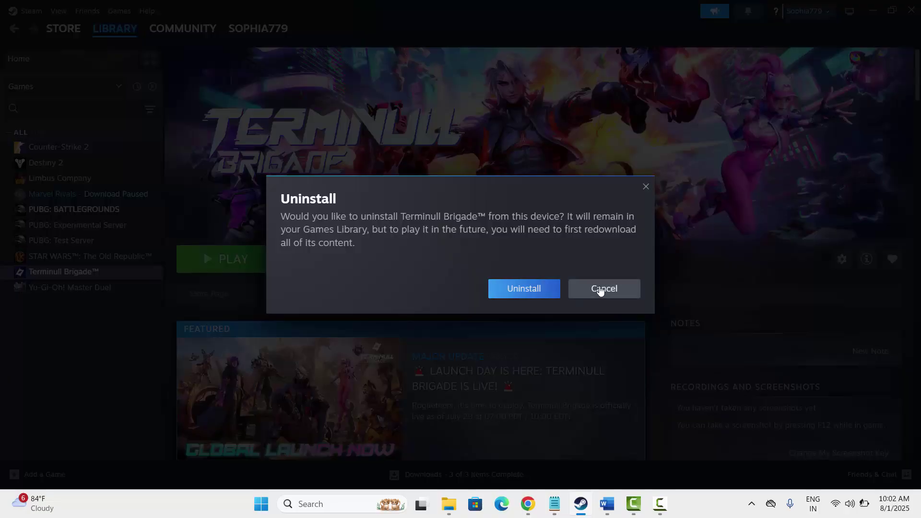
{"action": "left_click", "coordinate": [600, 290]}
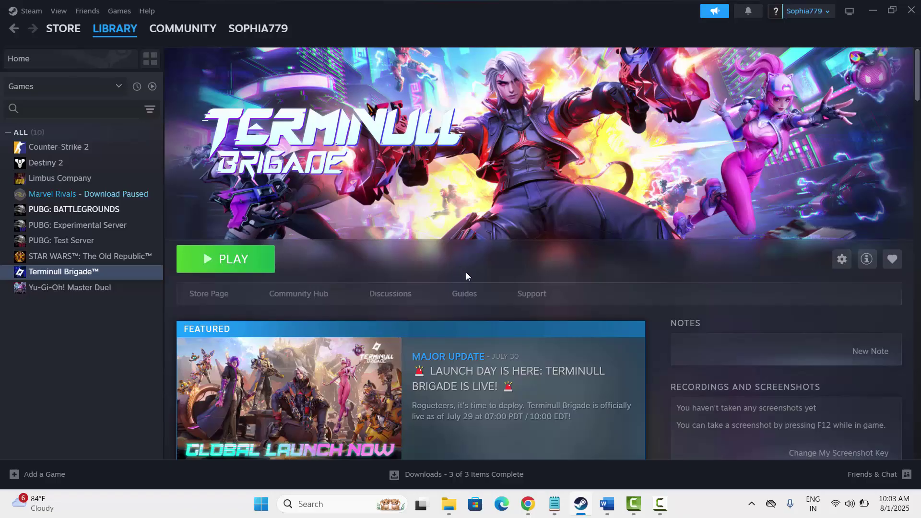
{"action": "scroll", "coordinate": [465, 272], "scroll_direction": "down", "scroll_amount": 2}
{"action": "scroll", "coordinate": [490, 364], "scroll_direction": "up", "scroll_amount": 2}
{"action": "scroll", "coordinate": [592, 337], "scroll_direction": "down", "scroll_amount": 5}
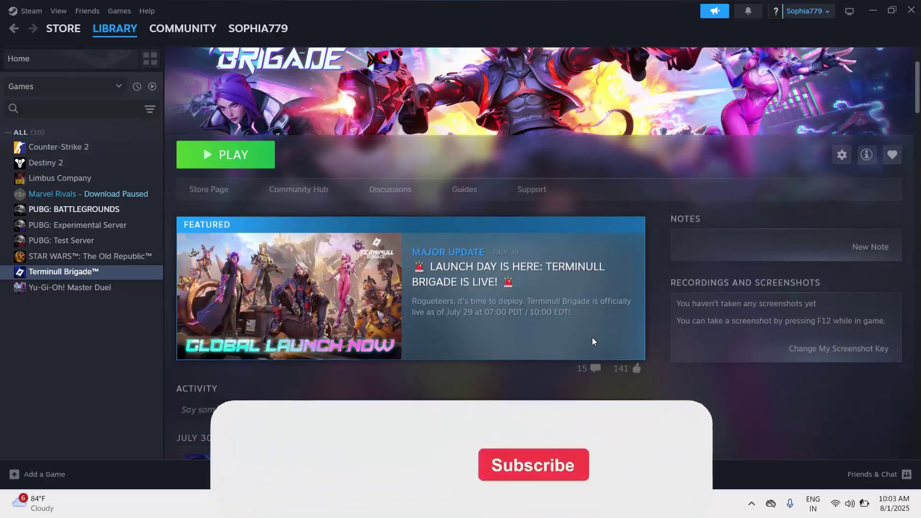
{"action": "scroll", "coordinate": [592, 338], "scroll_direction": "up", "scroll_amount": 5}
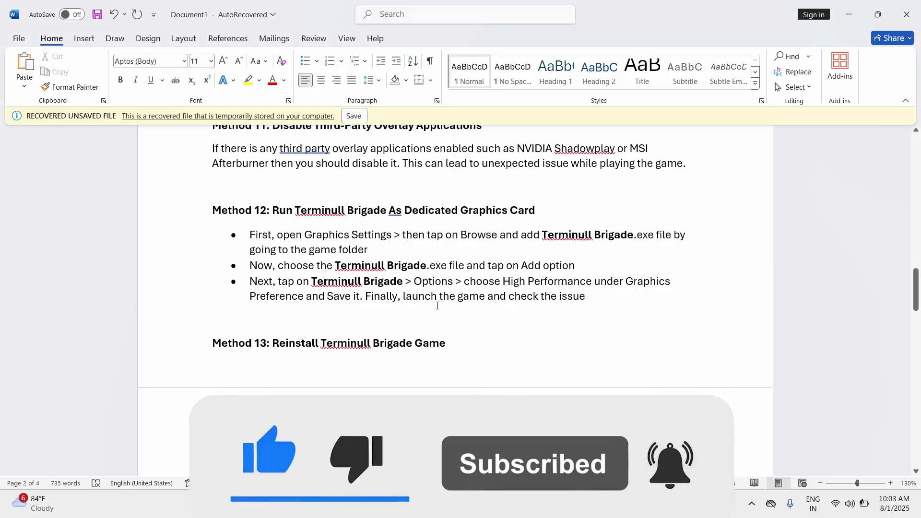
{"action": "scroll", "coordinate": [431, 304], "scroll_direction": "up", "scroll_amount": 3}
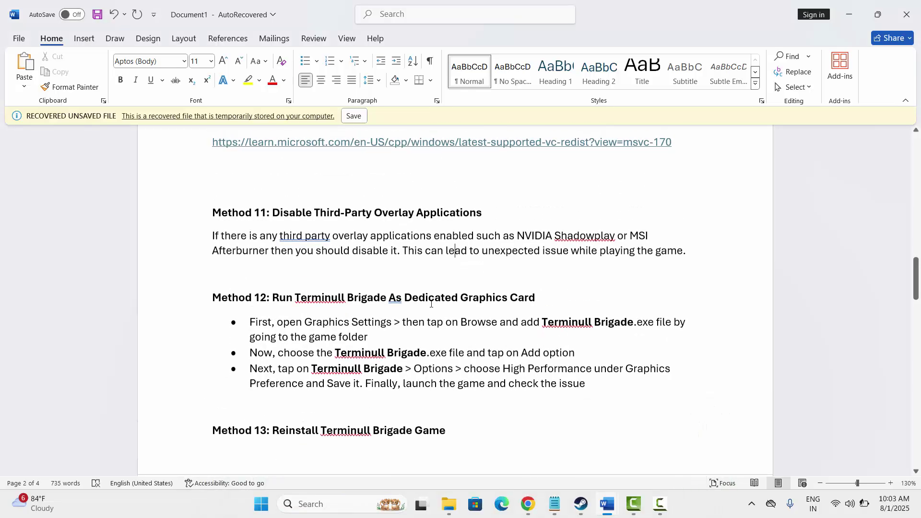